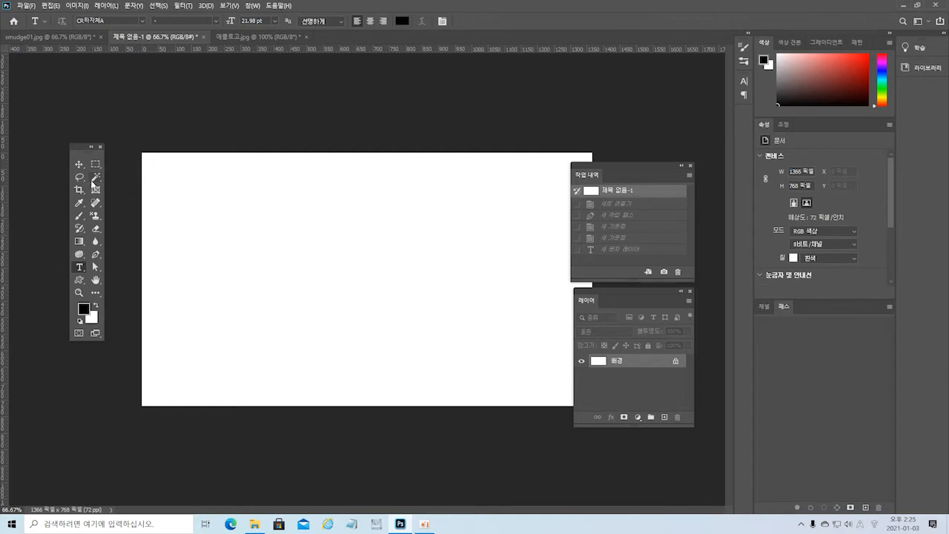
Place the floating toolbox just beside the blank canvas and activate the Pen tool.
{"action": "left_click_drag", "start_coordinate": [78, 144], "coordinate": [239, 154]}
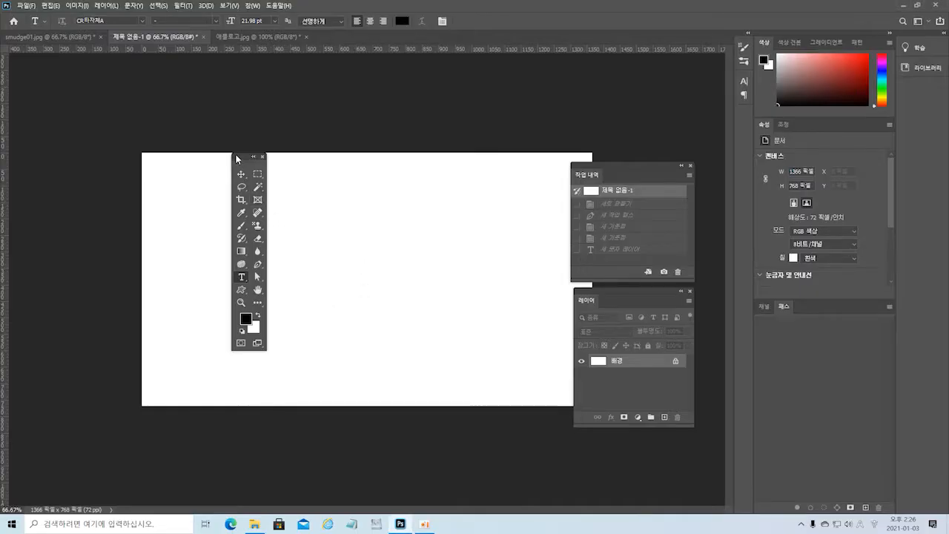
{"action": "left_click_drag", "start_coordinate": [237, 158], "coordinate": [103, 157]}
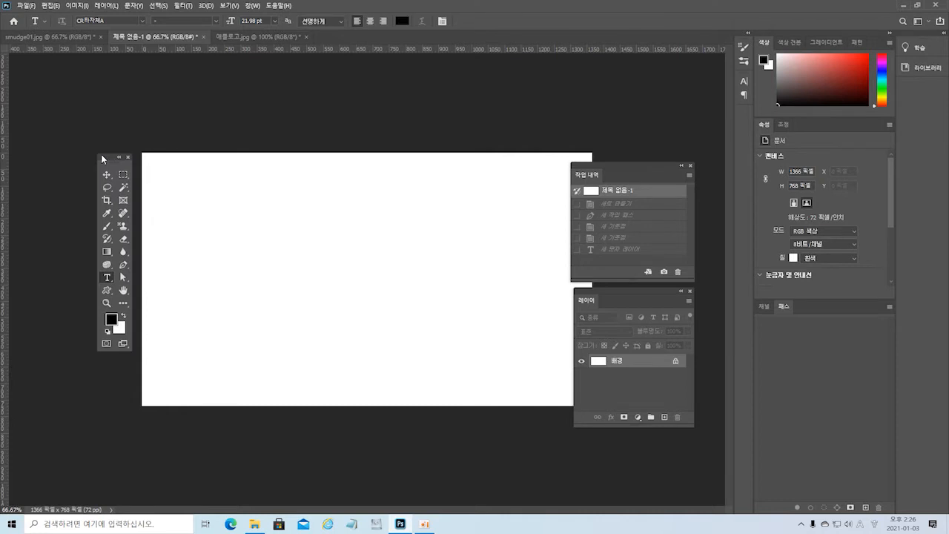
{"action": "left_click", "coordinate": [123, 265]}
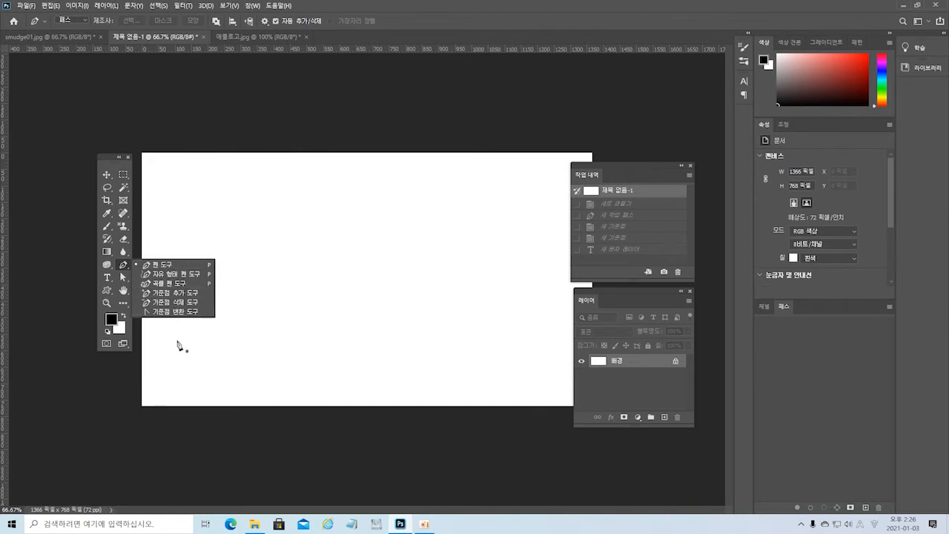
{"action": "left_click", "coordinate": [167, 267]}
{"action": "left_click", "coordinate": [165, 265]}
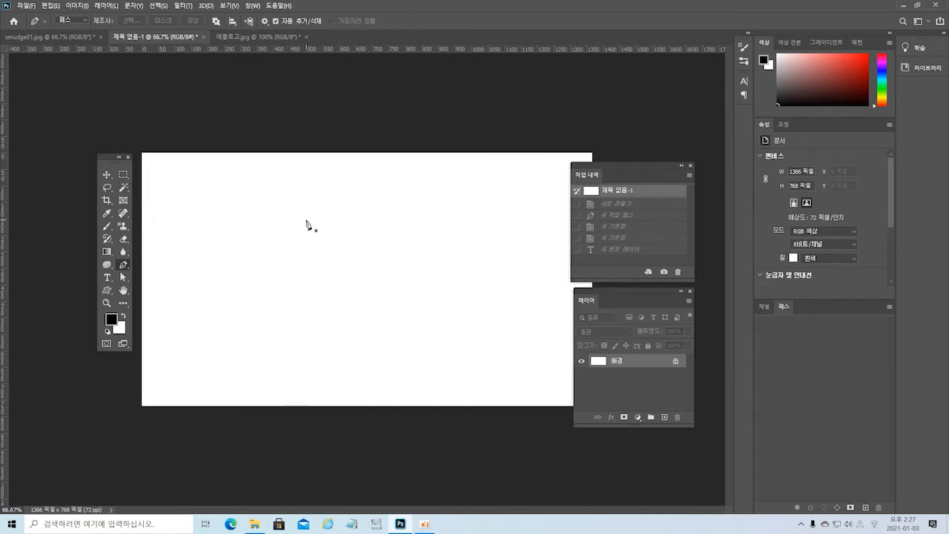
In the apple logo document, add a new layer and trace the leaf with a closed curved Pen path.
{"action": "left_click", "coordinate": [260, 35]}
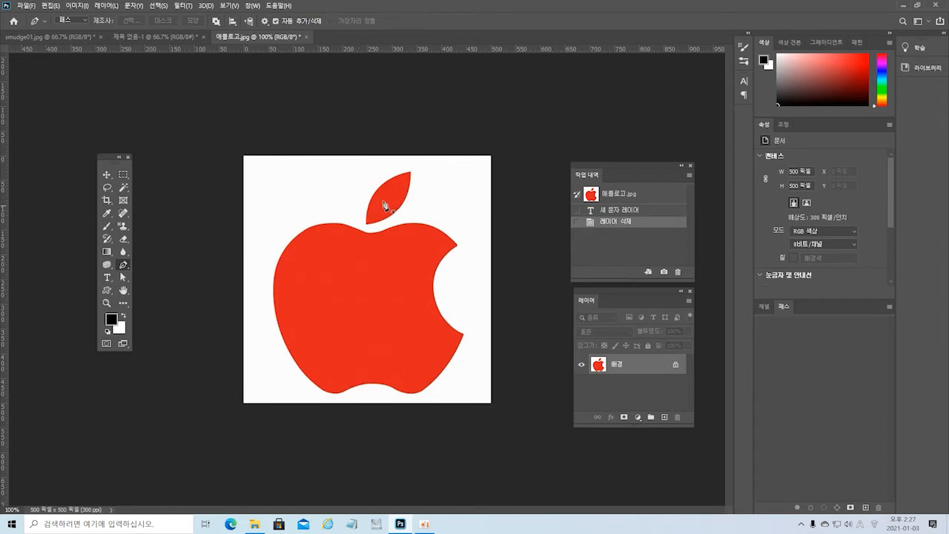
{"action": "left_click", "coordinate": [664, 417]}
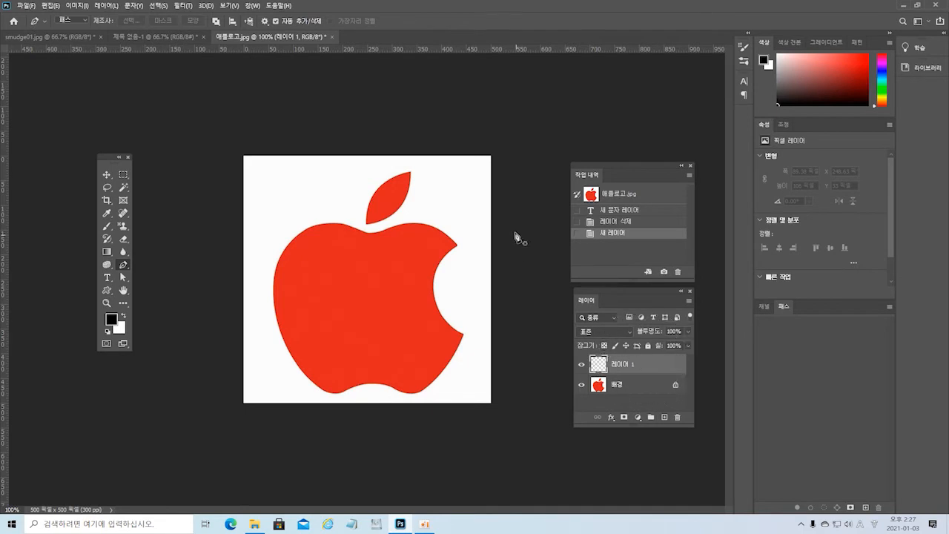
{"action": "left_click", "coordinate": [410, 171]}
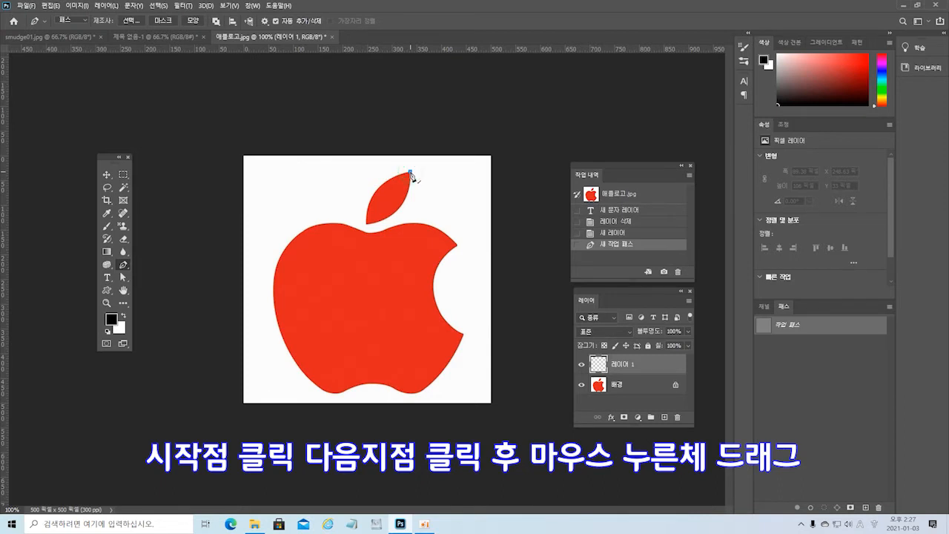
{"action": "left_click", "coordinate": [366, 222]}
{"action": "left_click_drag", "start_coordinate": [368, 233], "coordinate": [372, 265]}
{"action": "left_click_drag", "start_coordinate": [370, 266], "coordinate": [371, 265]}
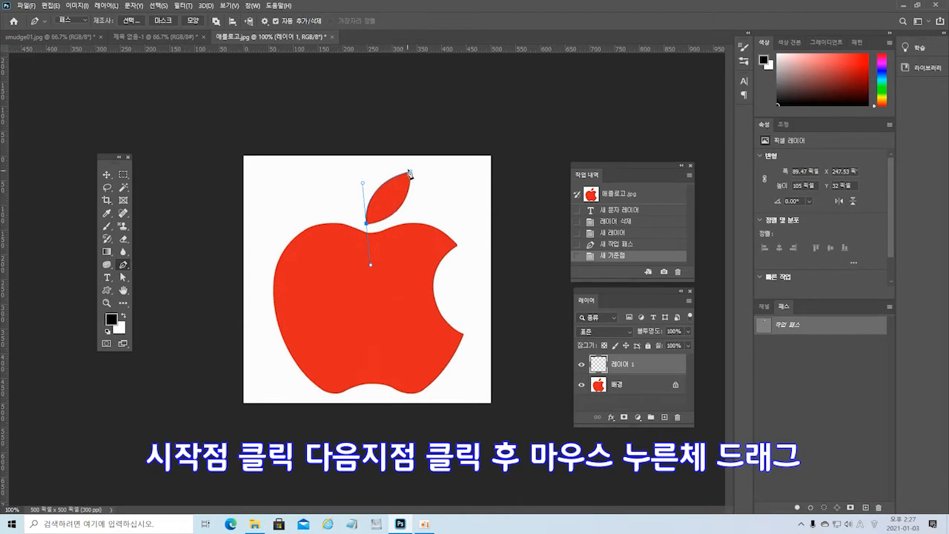
{"action": "left_click", "coordinate": [368, 228]}
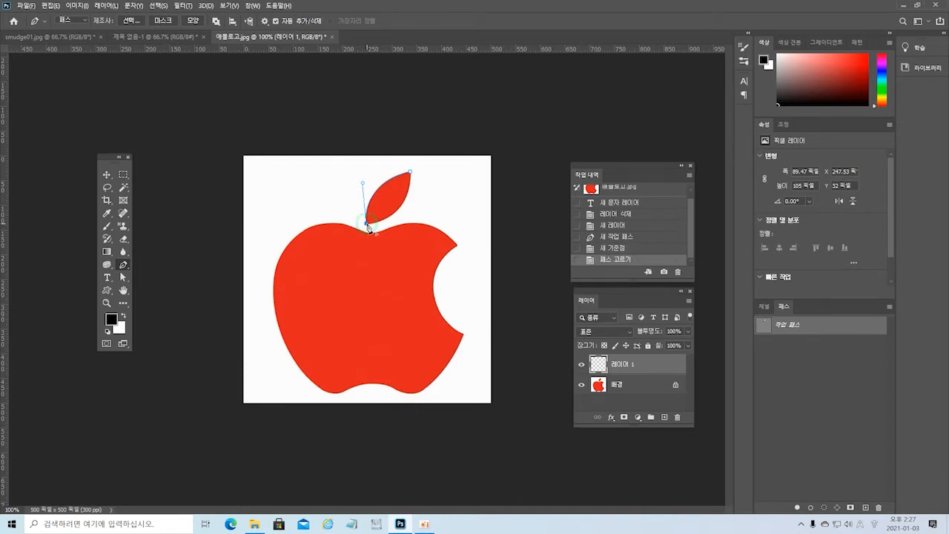
{"action": "left_click", "coordinate": [411, 173]}
{"action": "left_click_drag", "start_coordinate": [411, 154], "coordinate": [412, 122]}
{"action": "left_click_drag", "start_coordinate": [413, 122], "coordinate": [413, 122]}
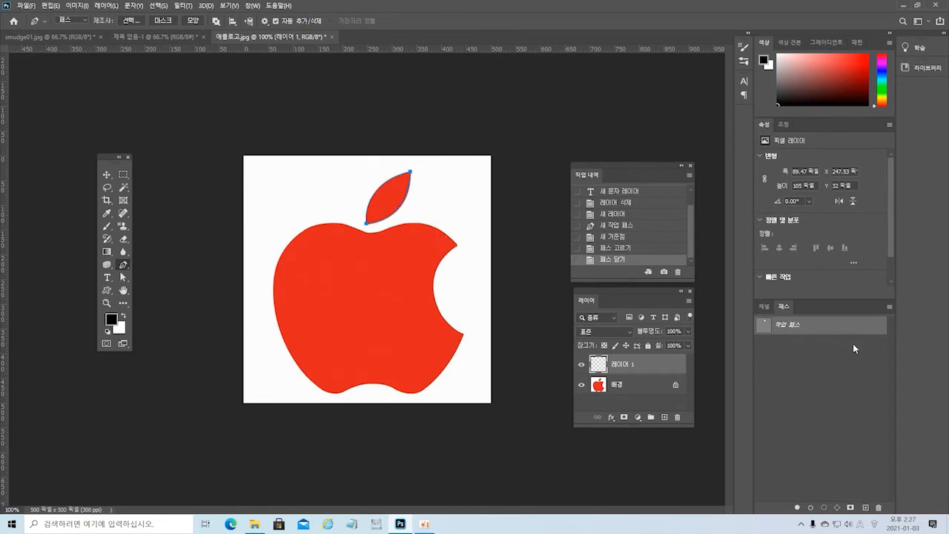
Fill the leaf's work path with the black foreground colour in Normal mode at 100% opacity.
{"action": "right_click", "coordinate": [838, 329]}
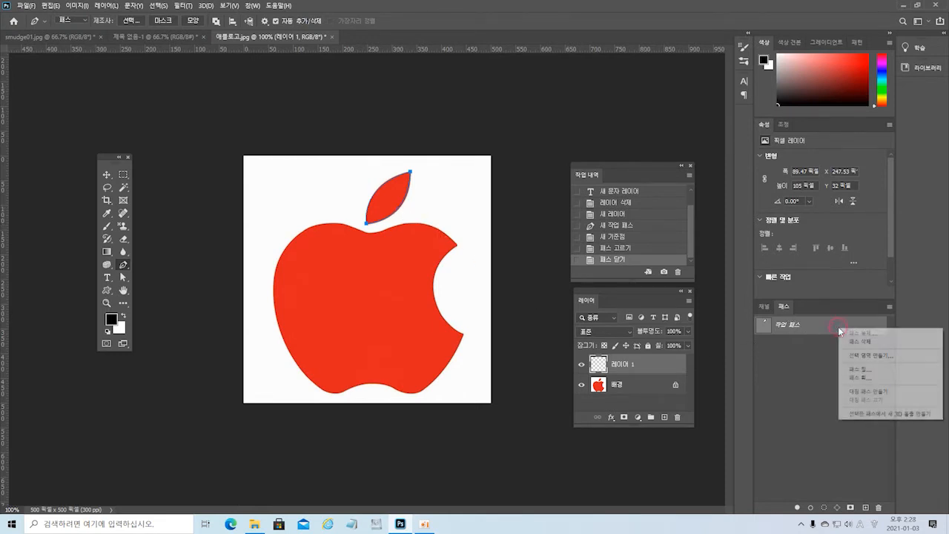
{"action": "left_click", "coordinate": [858, 378]}
{"action": "left_click_drag", "start_coordinate": [475, 118], "coordinate": [614, 140]}
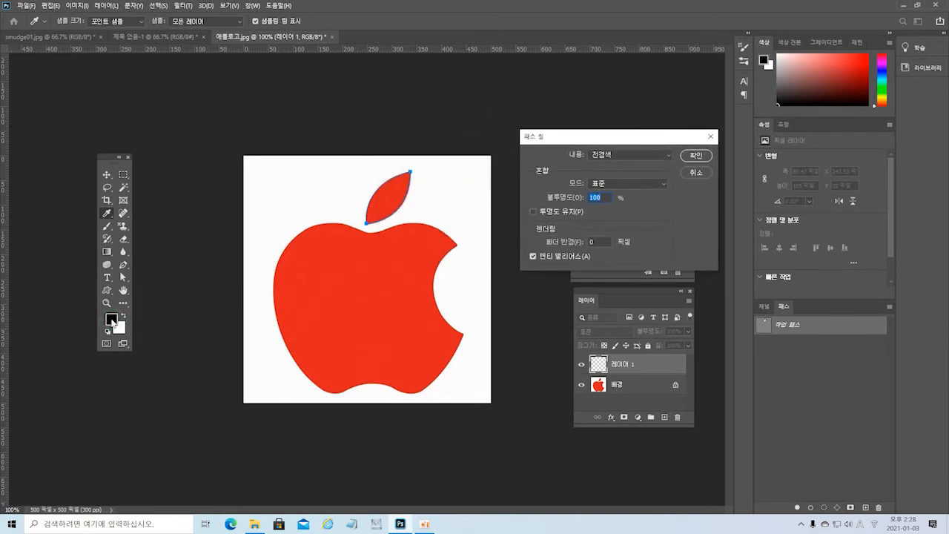
{"action": "left_click", "coordinate": [695, 156]}
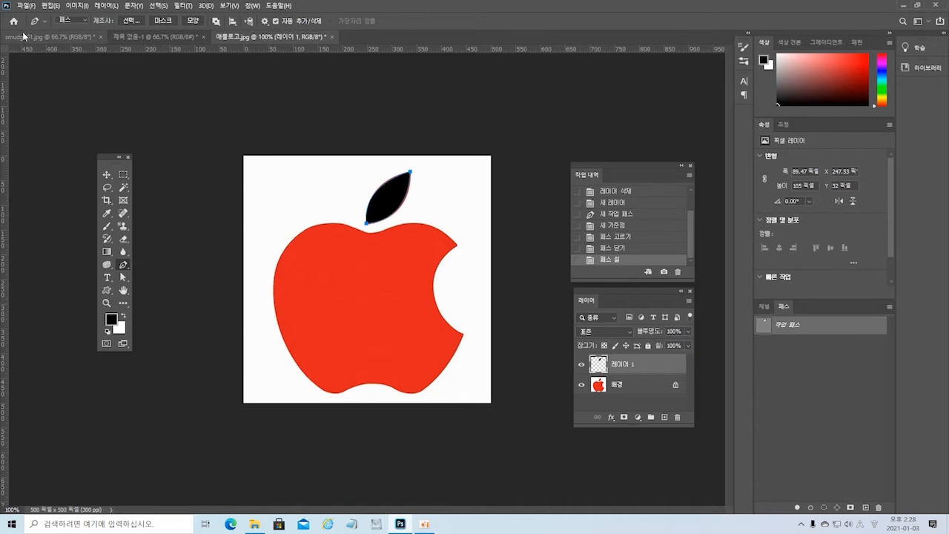
Move the filled black leaf horizontally to the left of the original red leaf with the Move tool.
{"action": "left_click", "coordinate": [106, 176]}
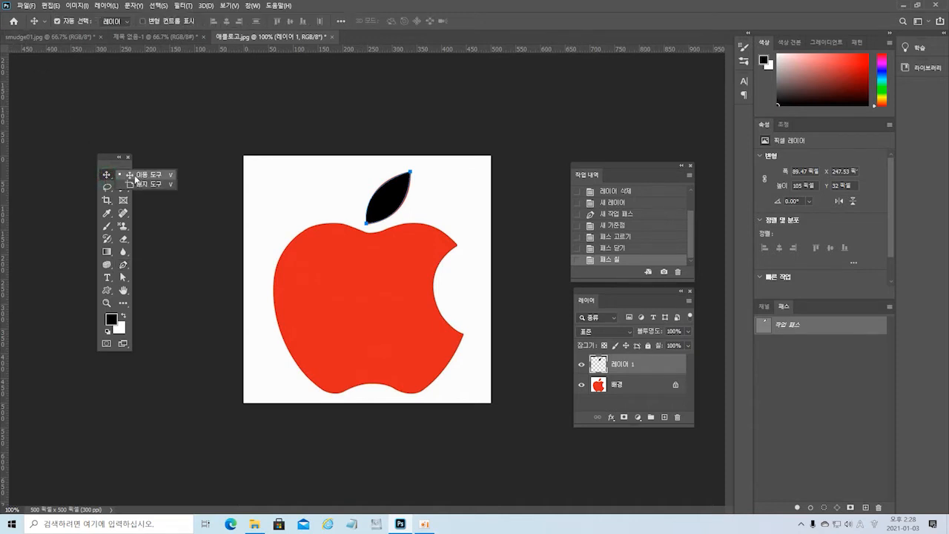
{"action": "left_click_drag", "start_coordinate": [384, 204], "coordinate": [298, 204]}
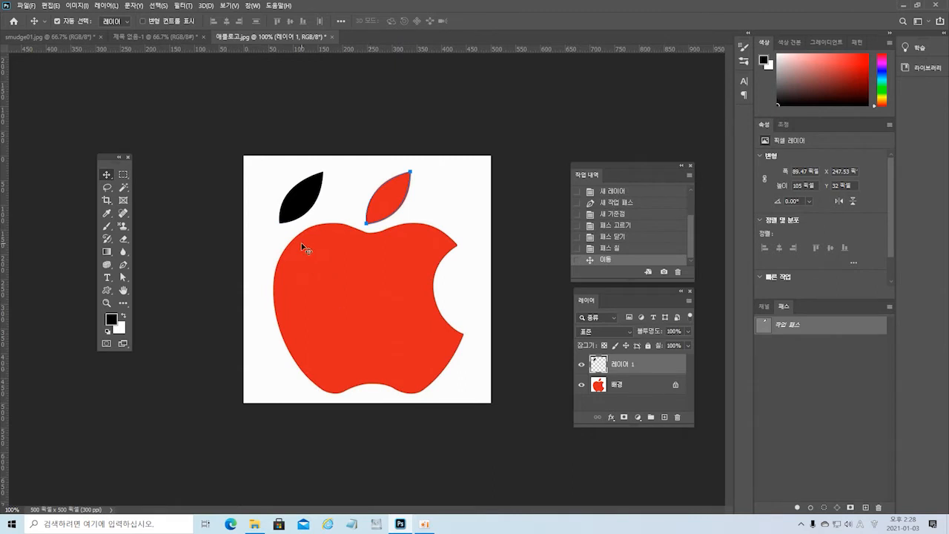
{"action": "key", "text": "ctrl"}
{"action": "key", "text": "ctrl"}
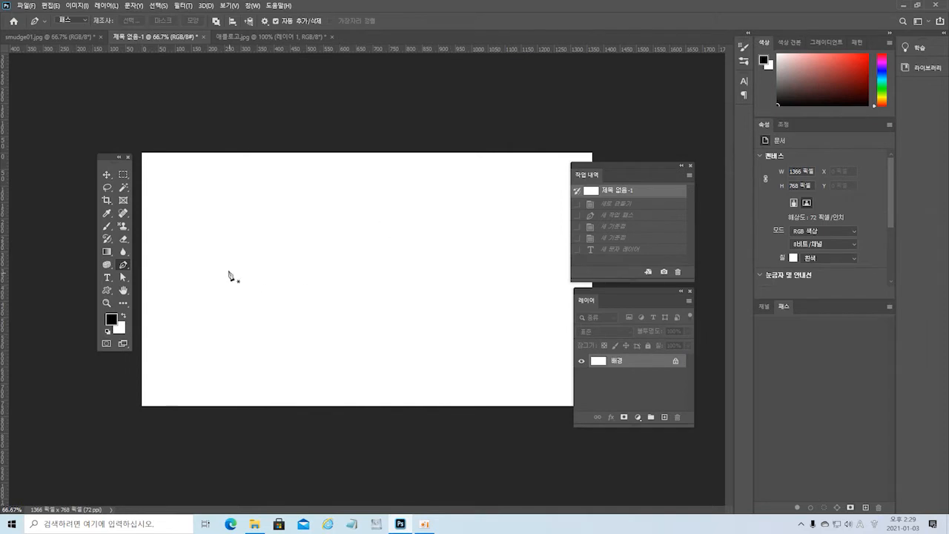
In the untitled document, draw a wave-shaped Pen path of two curved segments across the blank canvas.
{"action": "left_click", "coordinate": [193, 242]}
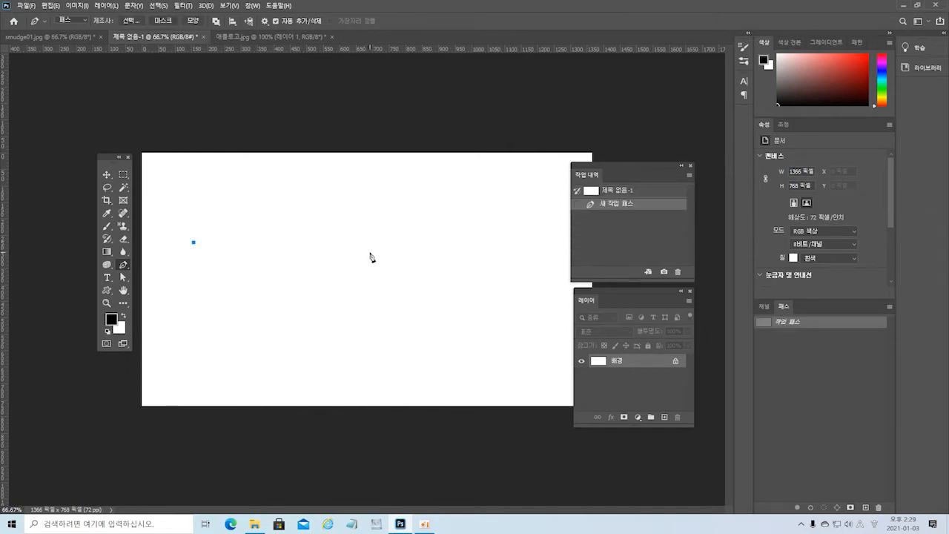
{"action": "left_click_drag", "start_coordinate": [369, 249], "coordinate": [440, 331]}
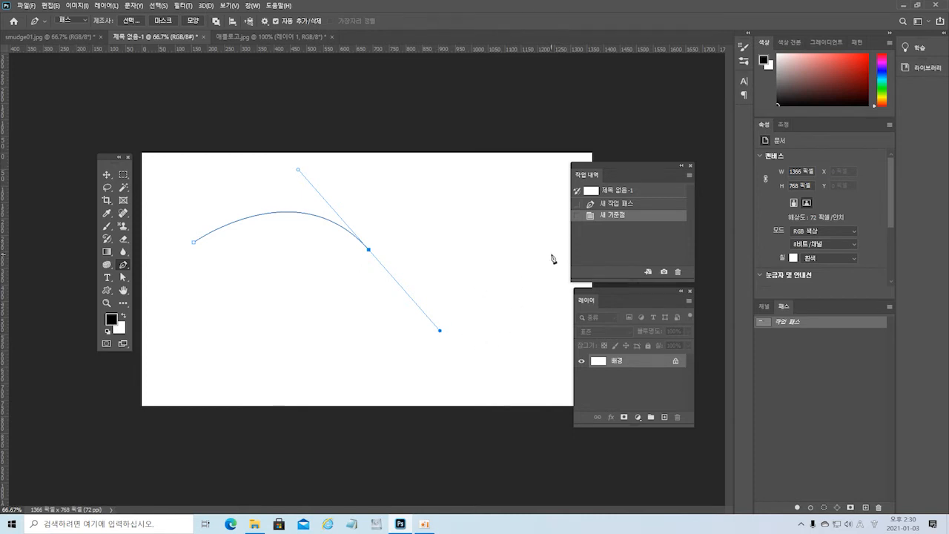
{"action": "left_click_drag", "start_coordinate": [559, 242], "coordinate": [574, 225]}
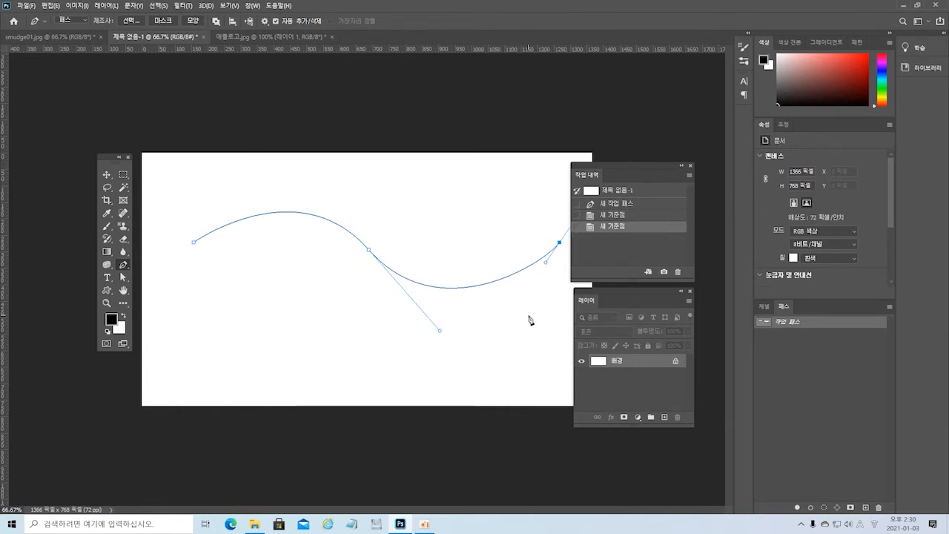
Delete the last curve, turn the middle anchor into a corner and draw a second upward arch from it.
{"action": "key", "text": "BackSpace"}
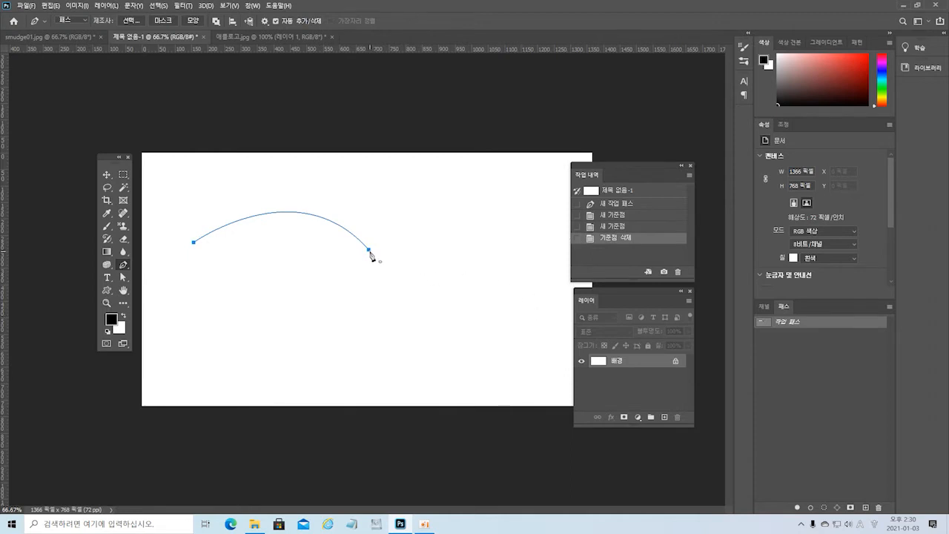
{"action": "left_click", "coordinate": [368, 251]}
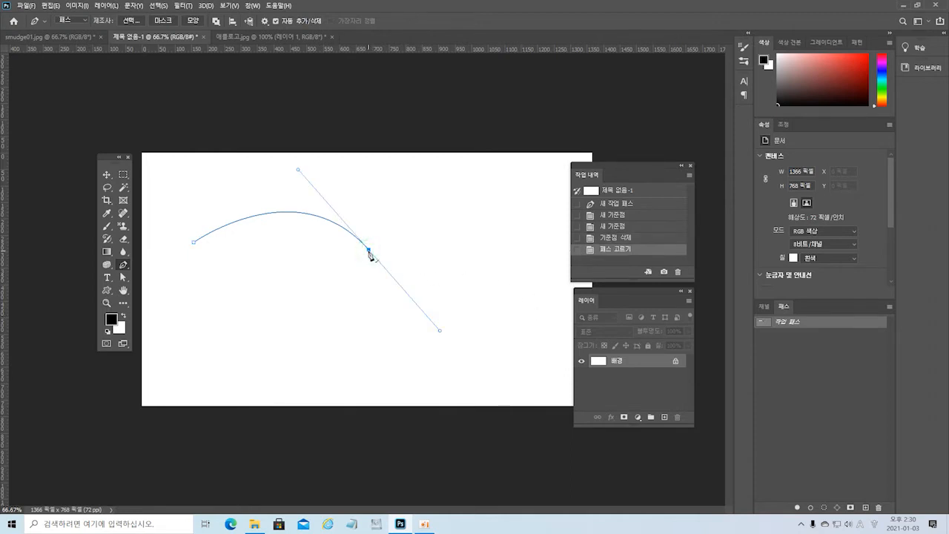
{"action": "left_click", "coordinate": [441, 331]}
{"action": "left_click_drag", "start_coordinate": [441, 332], "coordinate": [606, 320]}
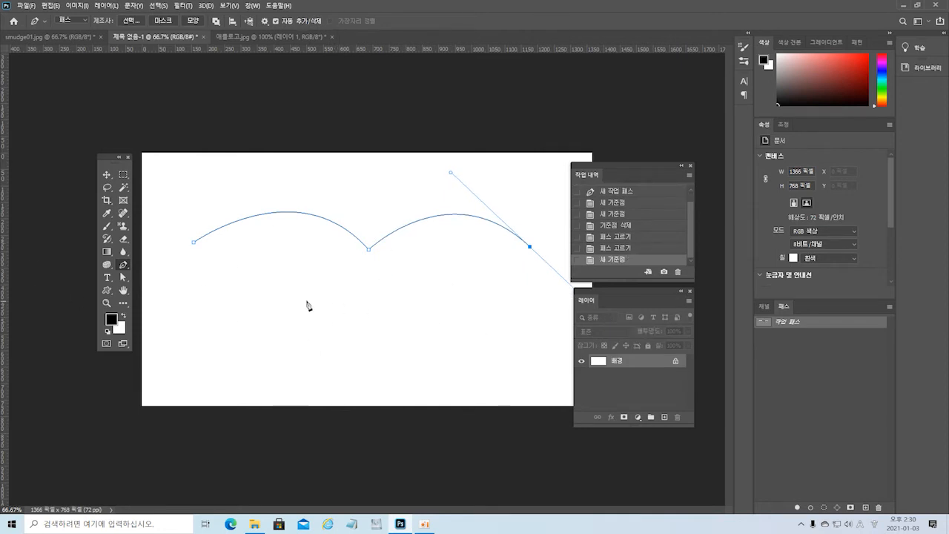
Fill the double-arch path with horizontal text of repeated "g" characters, and revert the document to its initial snapshot.
{"action": "left_click", "coordinate": [107, 278]}
{"action": "left_click", "coordinate": [132, 277]}
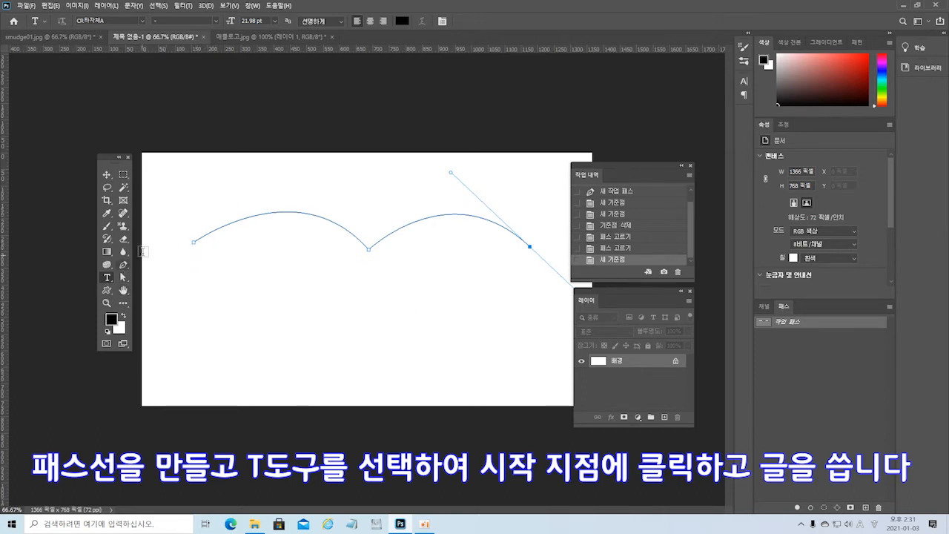
{"action": "left_click", "coordinate": [193, 240]}
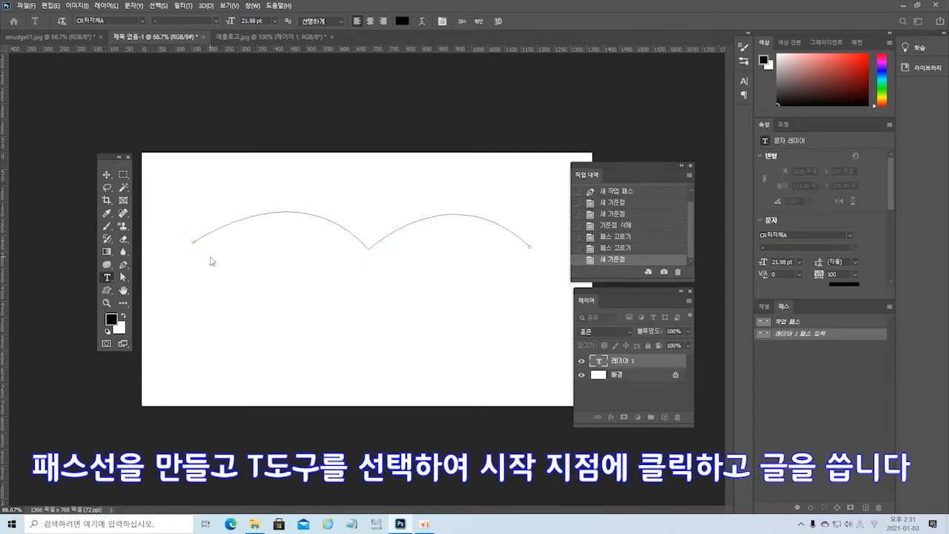
{"action": "type", "text": "ggggggggggggggggggggggggggggggggggggggggggggggggggggggggggggggggggggg"}
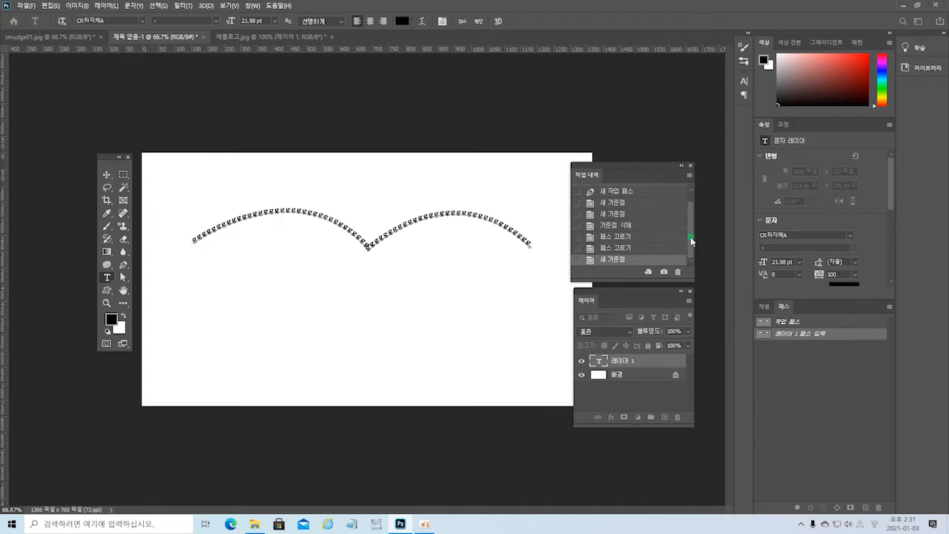
{"action": "scroll", "coordinate": [690, 236], "scroll_direction": "up", "scroll_amount": 2}
{"action": "left_click", "coordinate": [652, 186]}
Switch from the Horizontal Type tool to the Vertical Type tool.
{"action": "left_click", "coordinate": [111, 280]}
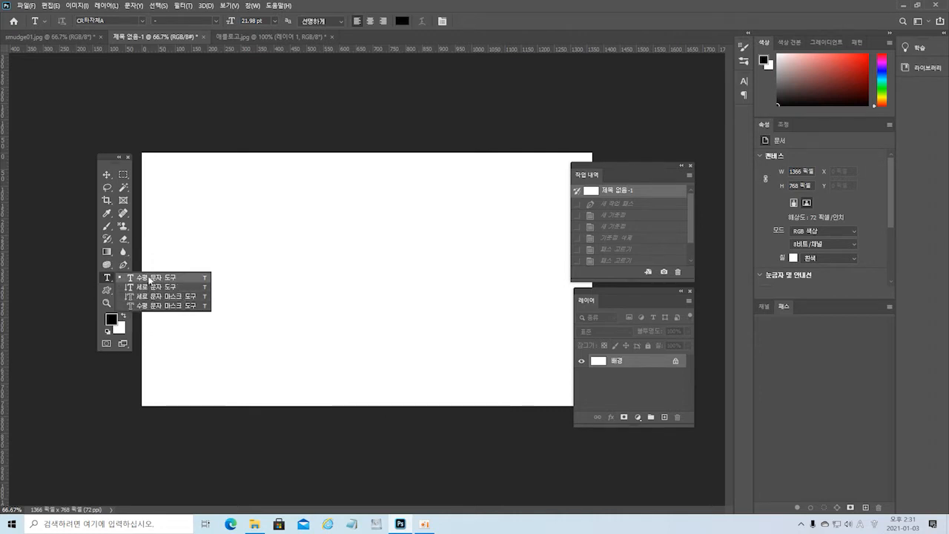
{"action": "left_click", "coordinate": [149, 278]}
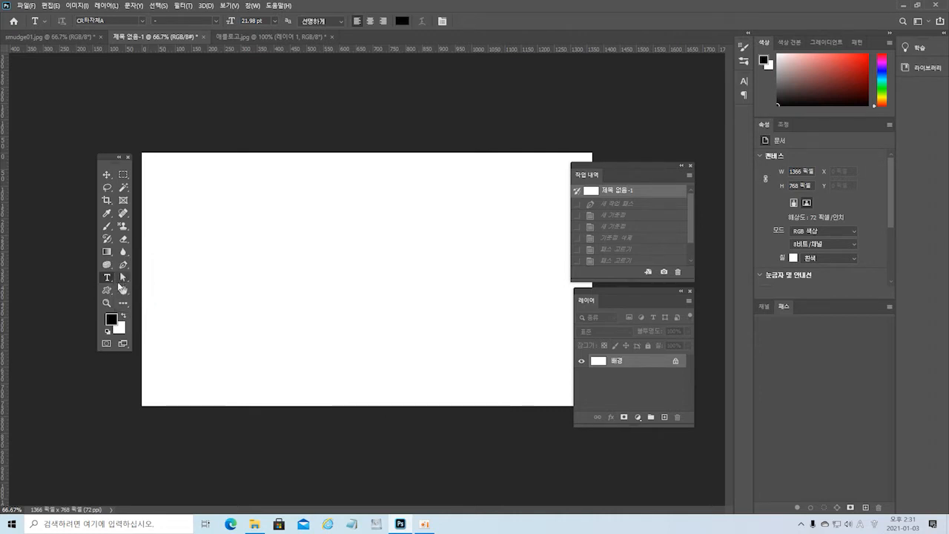
{"action": "right_click", "coordinate": [111, 282]}
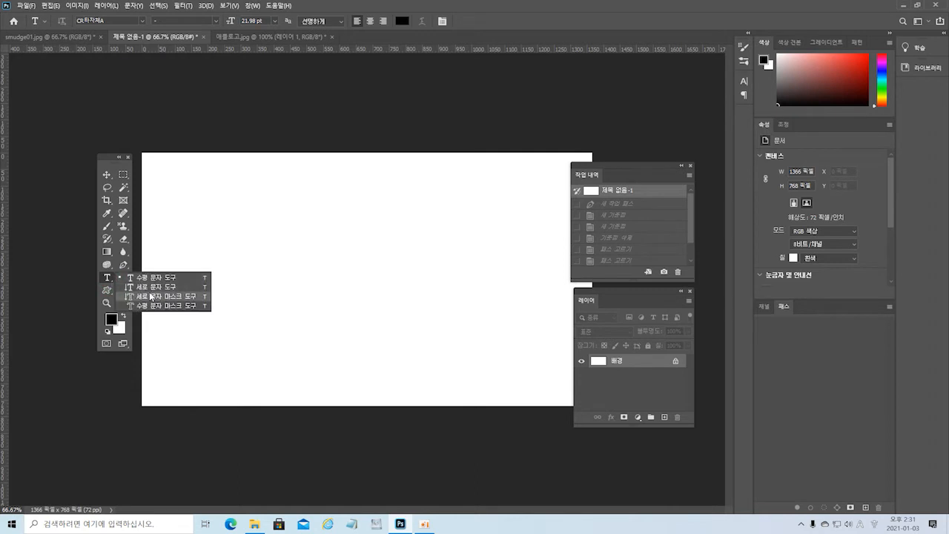
{"action": "key", "text": "ctrl"}
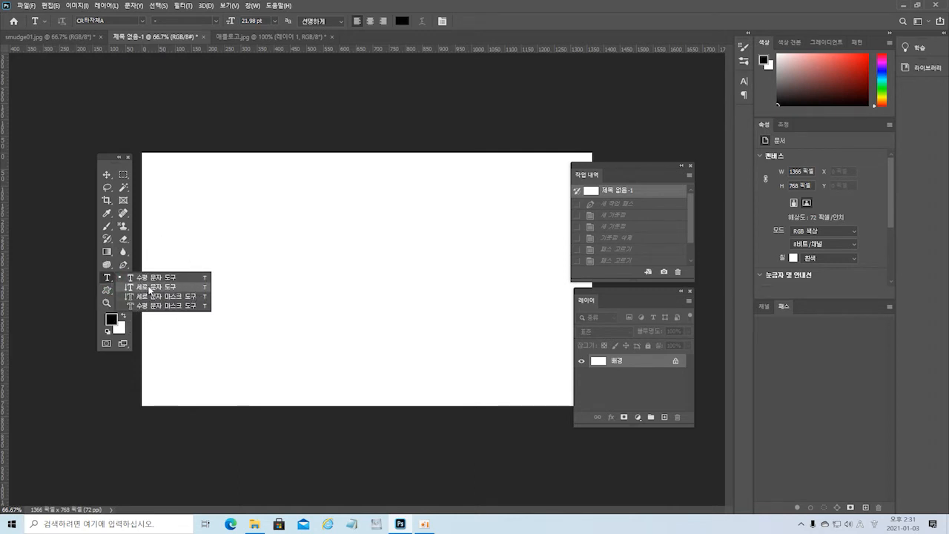
{"action": "left_click", "coordinate": [149, 287]}
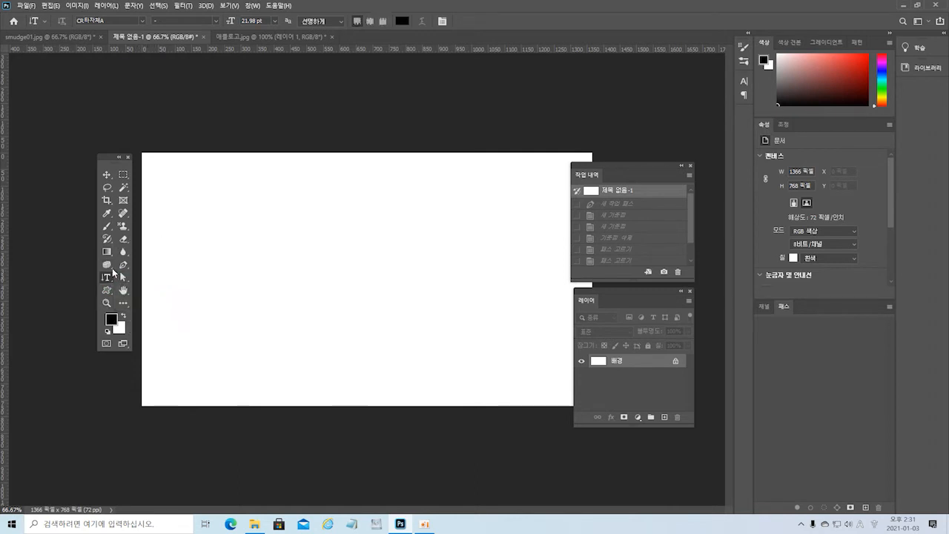
Write the text "Good Time" in the upper-left part of the canvas with the Horizontal Type tool.
{"action": "right_click", "coordinate": [111, 279]}
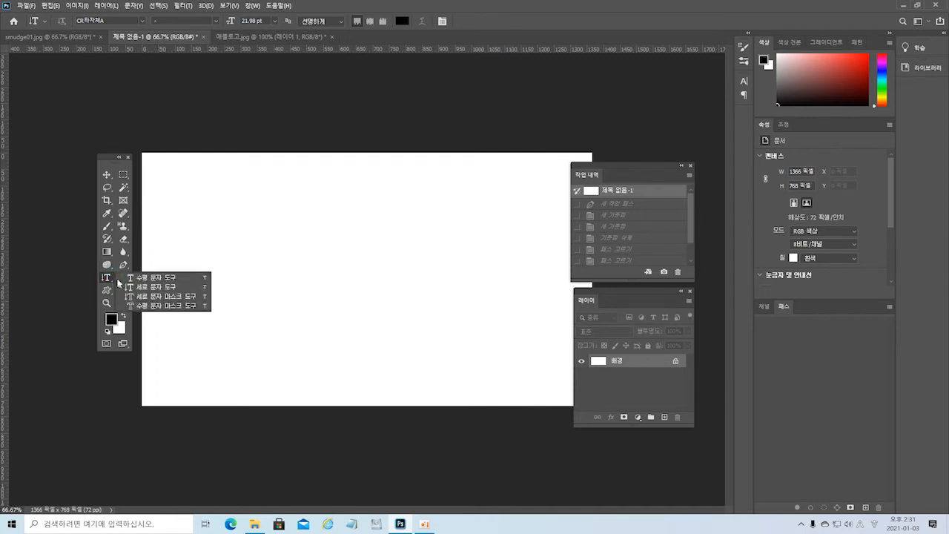
{"action": "left_click", "coordinate": [157, 275]}
{"action": "left_click", "coordinate": [214, 210]}
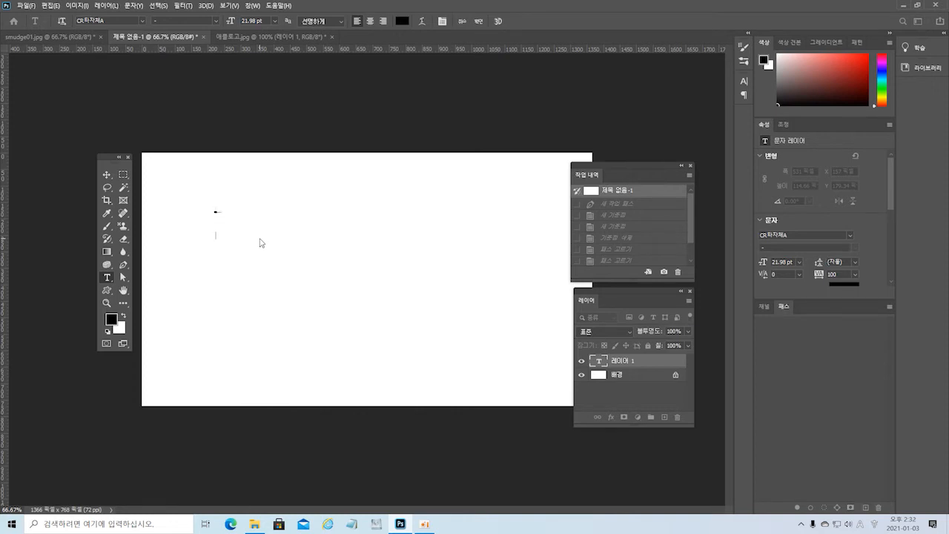
{"action": "type", "text": "Good Time"}
Bring the floating layer list next to the text and commit the text by selecting its layer.
{"action": "left_click_drag", "start_coordinate": [620, 291], "coordinate": [424, 174]}
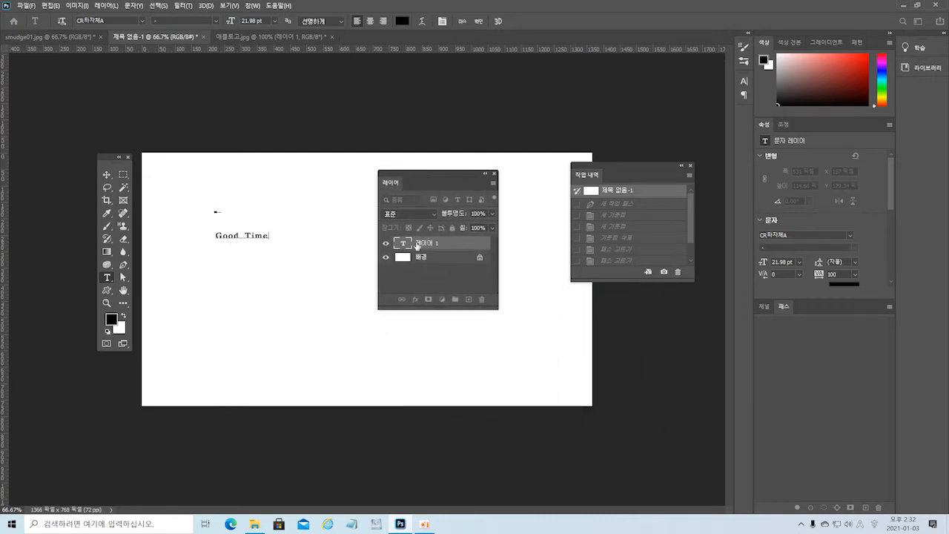
{"action": "left_click", "coordinate": [434, 247]}
{"action": "left_click", "coordinate": [452, 248]}
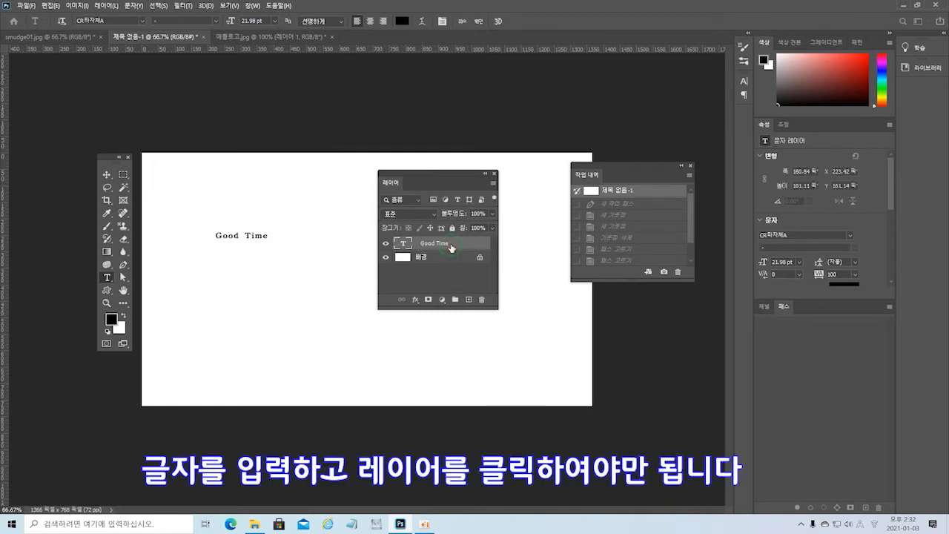
{"action": "left_click", "coordinate": [427, 252]}
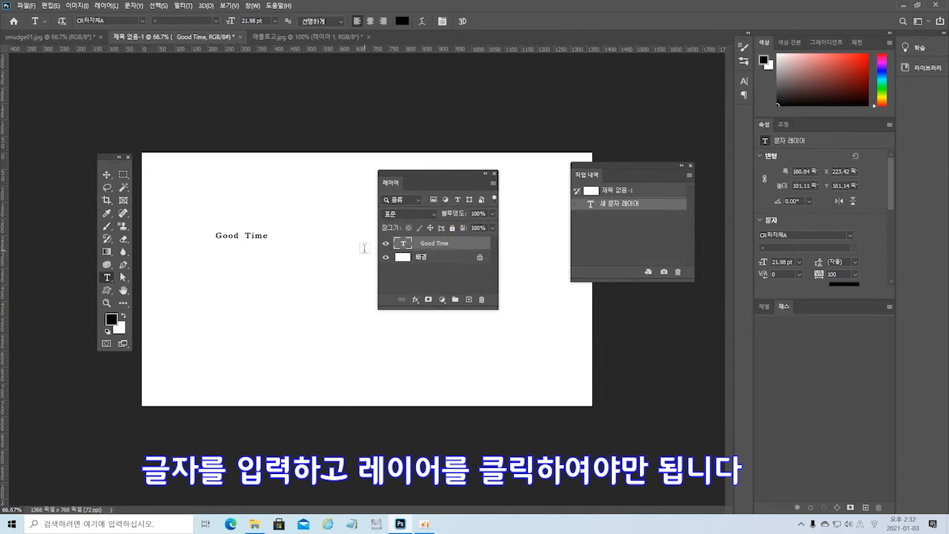
{"action": "left_click", "coordinate": [238, 242]}
{"action": "left_click", "coordinate": [454, 247]}
{"action": "left_click", "coordinate": [454, 248]}
{"action": "left_click", "coordinate": [454, 250]}
{"action": "left_click", "coordinate": [254, 238]}
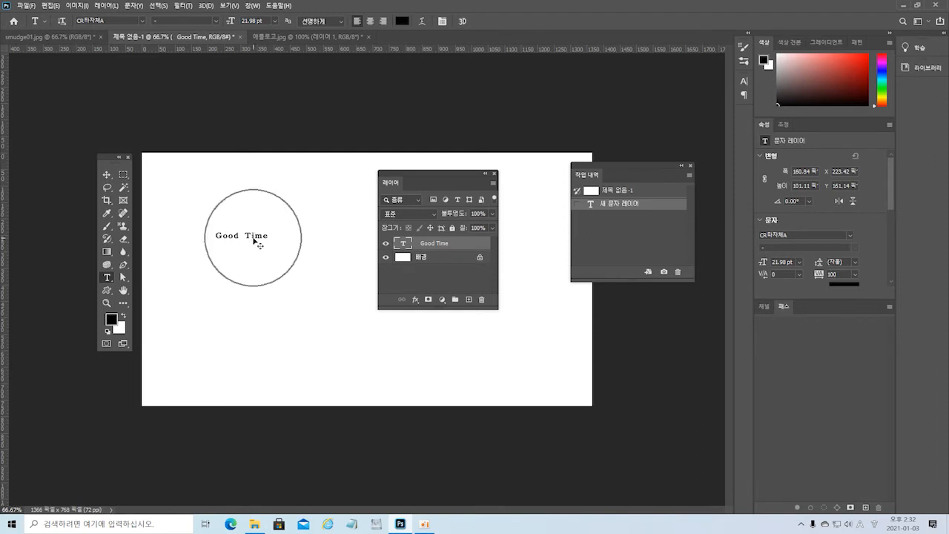
Show the floating character and paragraph settings and place them above the layer list, beside the "Good Time" text.
{"action": "left_click_drag", "start_coordinate": [429, 170], "coordinate": [427, 238]}
{"action": "left_click", "coordinate": [440, 22]}
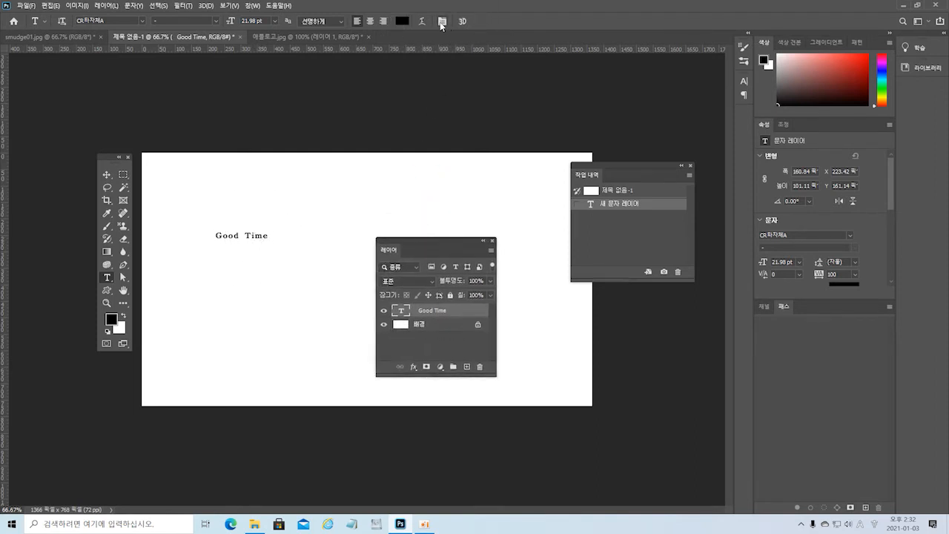
{"action": "left_click", "coordinate": [440, 22]}
{"action": "left_click", "coordinate": [421, 23]}
{"action": "left_click", "coordinate": [421, 23]}
{"action": "left_click", "coordinate": [442, 23]}
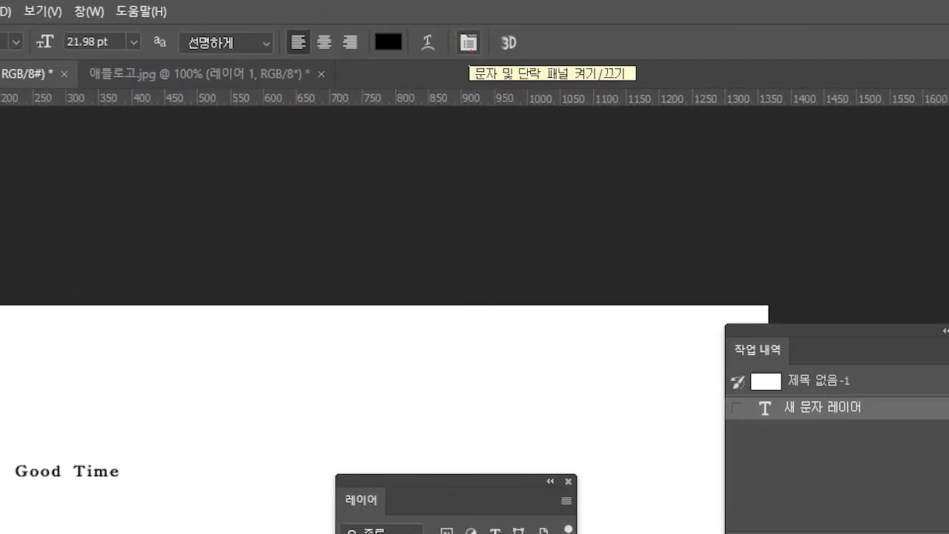
{"action": "left_click_drag", "start_coordinate": [469, 50], "coordinate": [479, 137]}
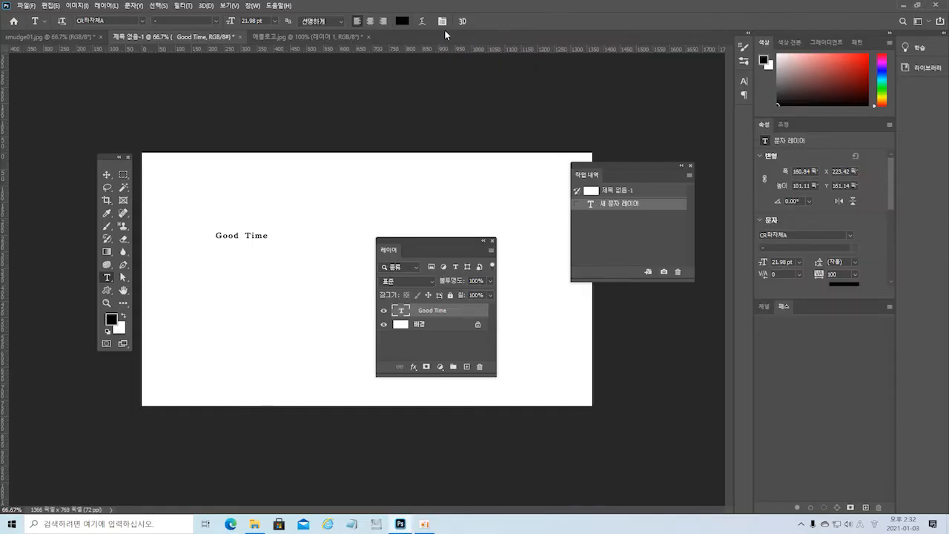
{"action": "left_click", "coordinate": [441, 23]}
{"action": "left_click_drag", "start_coordinate": [669, 74], "coordinate": [423, 106]}
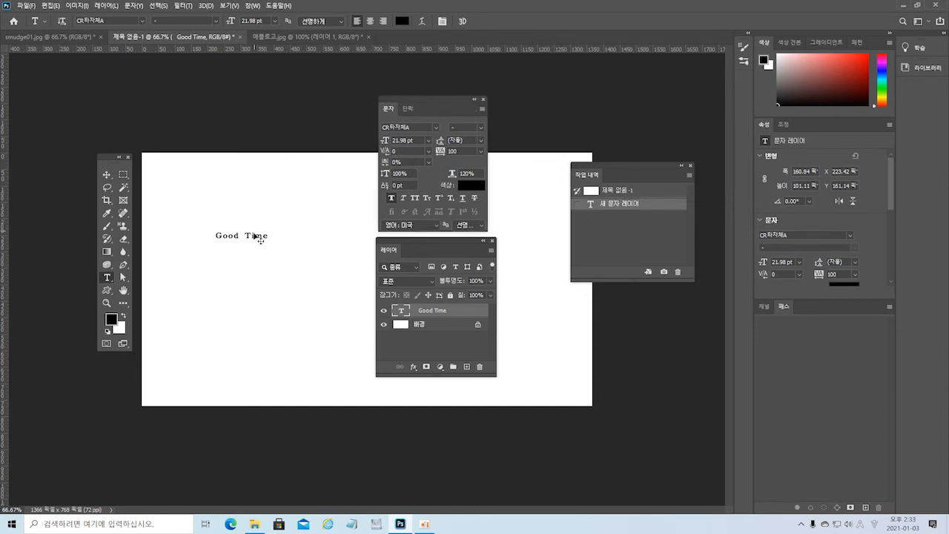
Try the Times New Roman font on the "Good Time" text and undo the font change.
{"action": "left_click", "coordinate": [438, 126]}
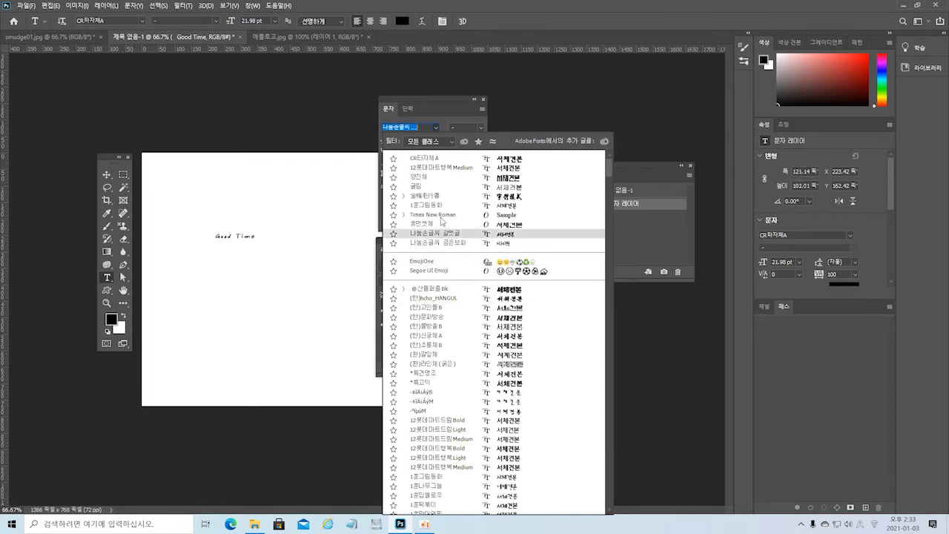
{"action": "left_click", "coordinate": [441, 215]}
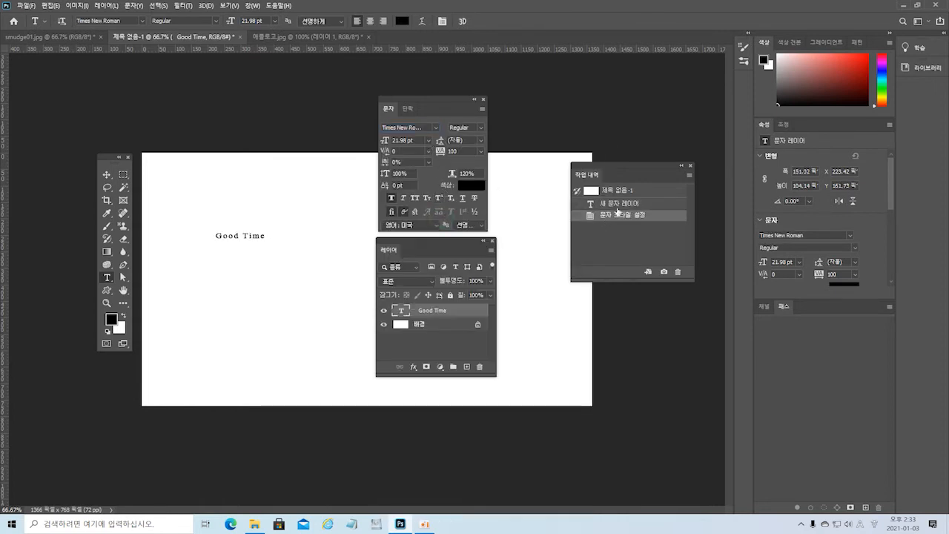
{"action": "left_click", "coordinate": [633, 203]}
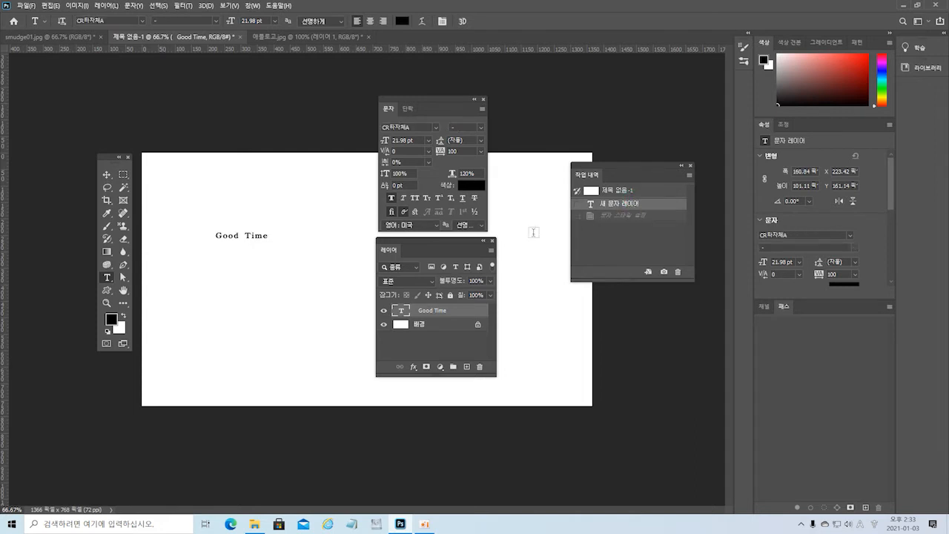
Set the text's font size to 72 pt and move the floating character settings and layer list clear of the text.
{"action": "left_click", "coordinate": [428, 140]}
{"action": "left_click", "coordinate": [405, 282]}
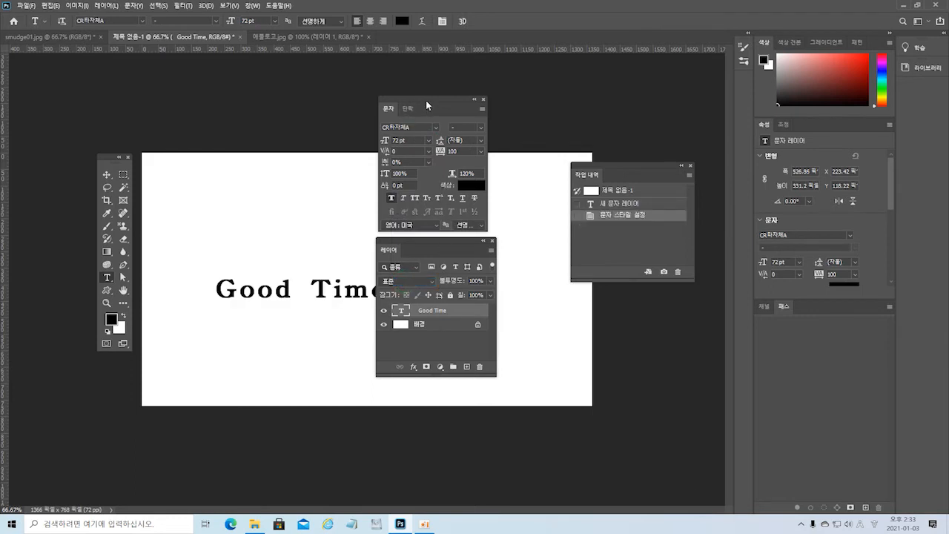
{"action": "left_click_drag", "start_coordinate": [427, 106], "coordinate": [567, 110]}
{"action": "left_click_drag", "start_coordinate": [424, 249], "coordinate": [618, 292]}
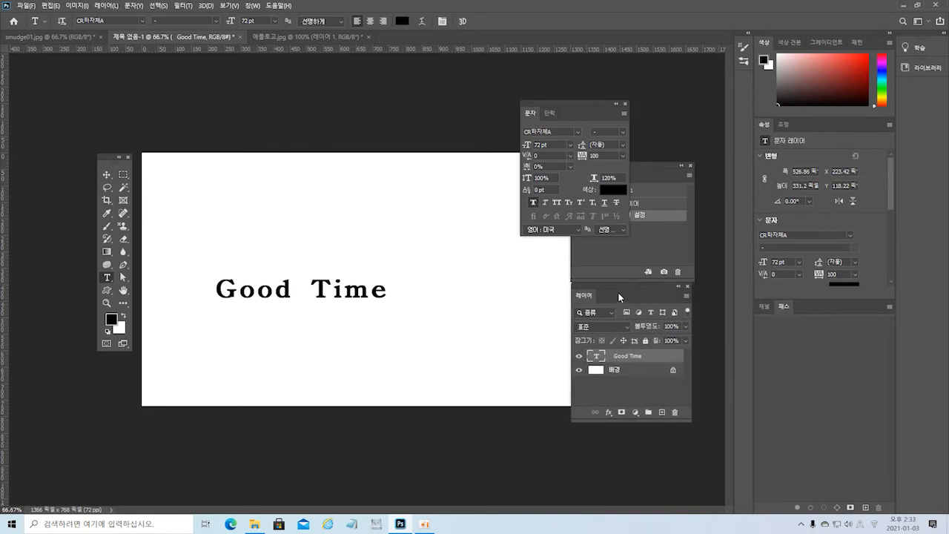
{"action": "key", "text": "ctrl"}
{"action": "key", "text": "ctrl"}
Try faux italic and faux bold on the "Good Time" text, leaving both styles turned off.
{"action": "left_click", "coordinate": [547, 200]}
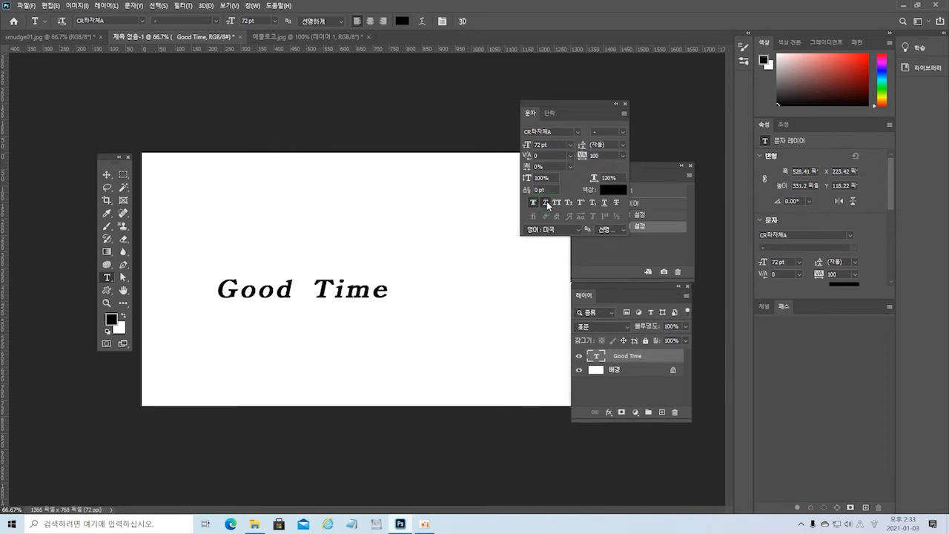
{"action": "left_click", "coordinate": [533, 203]}
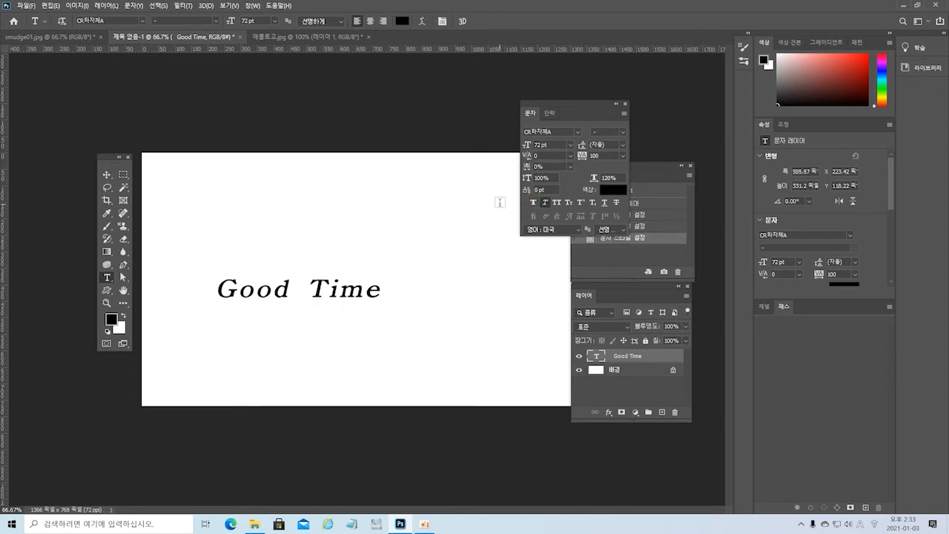
{"action": "left_click", "coordinate": [534, 202]}
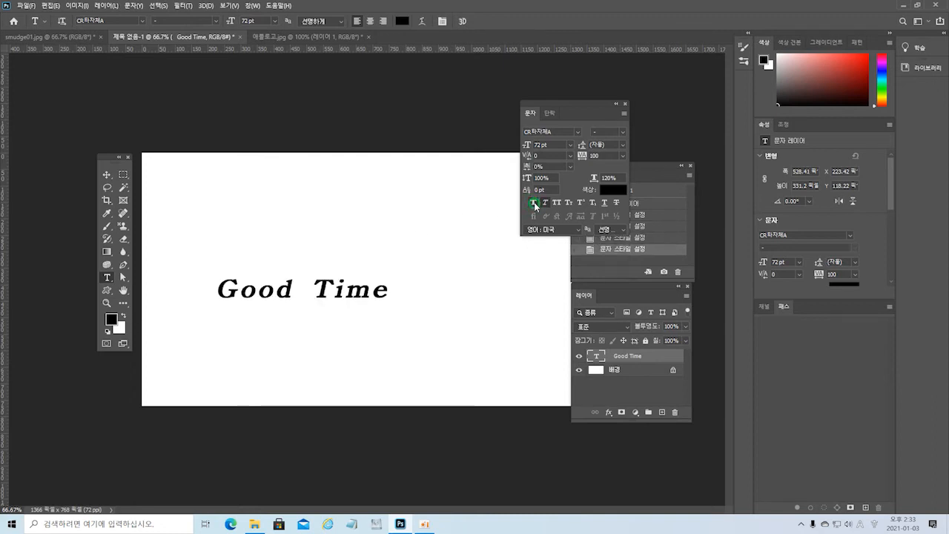
{"action": "left_click", "coordinate": [533, 202]}
{"action": "left_click", "coordinate": [546, 201]}
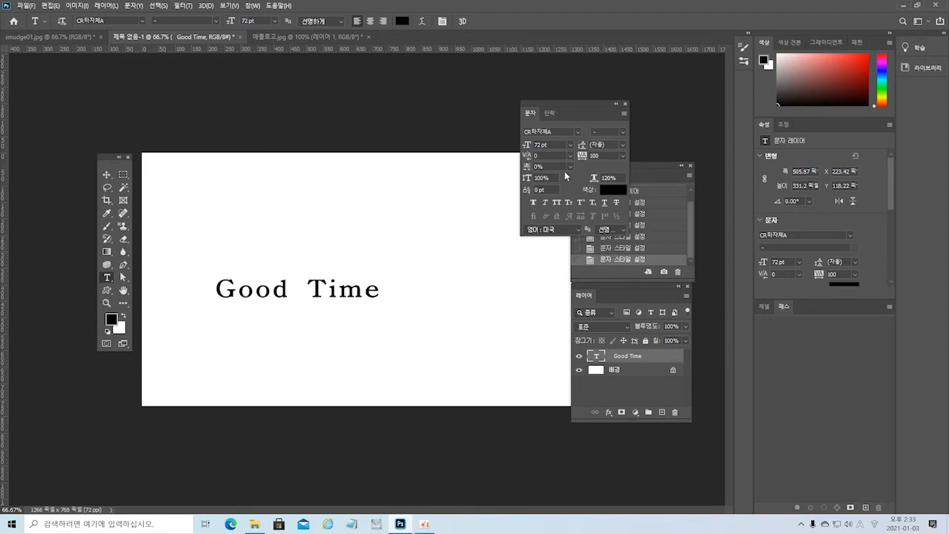
Change the colour of the "Good Time" text to bright red.
{"action": "left_click_drag", "start_coordinate": [578, 102], "coordinate": [563, 89]}
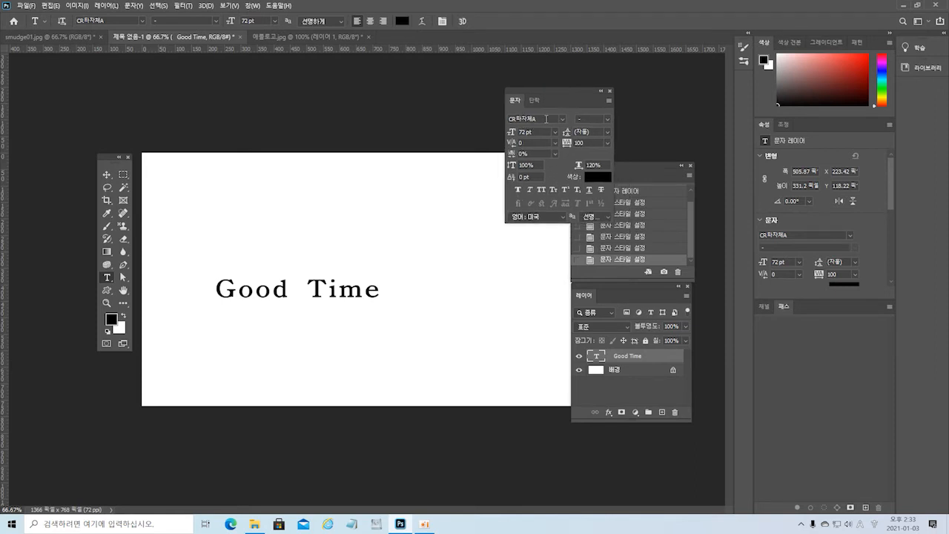
{"action": "left_click", "coordinate": [601, 178]}
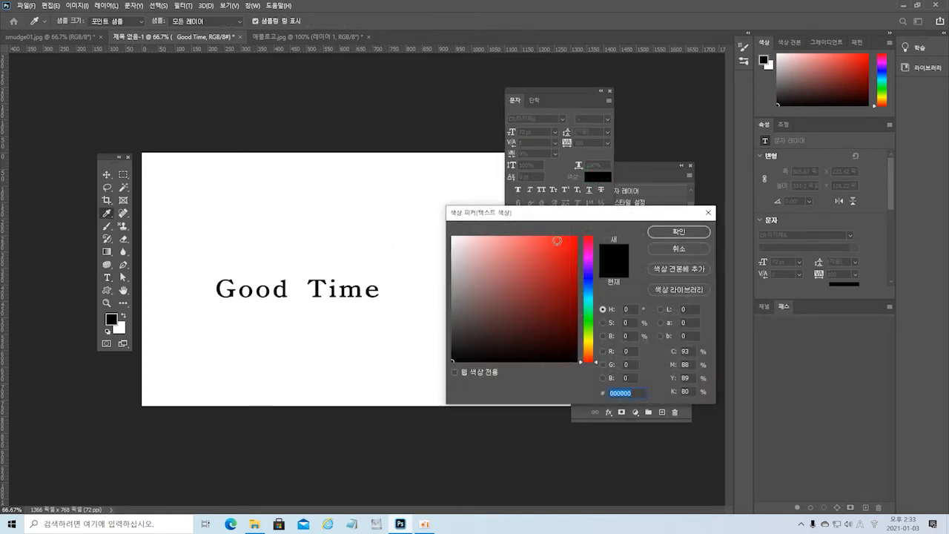
{"action": "left_click", "coordinate": [571, 241]}
{"action": "left_click", "coordinate": [663, 230]}
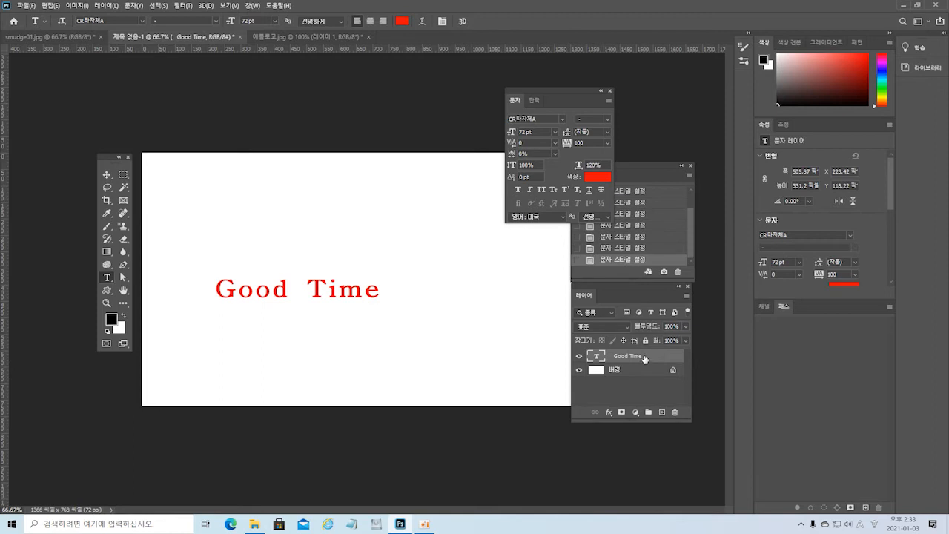
Bring the floating layer list beside the text and select the "Good Time" text layer.
{"action": "left_click_drag", "start_coordinate": [630, 284], "coordinate": [464, 238]}
{"action": "left_click", "coordinate": [482, 316]}
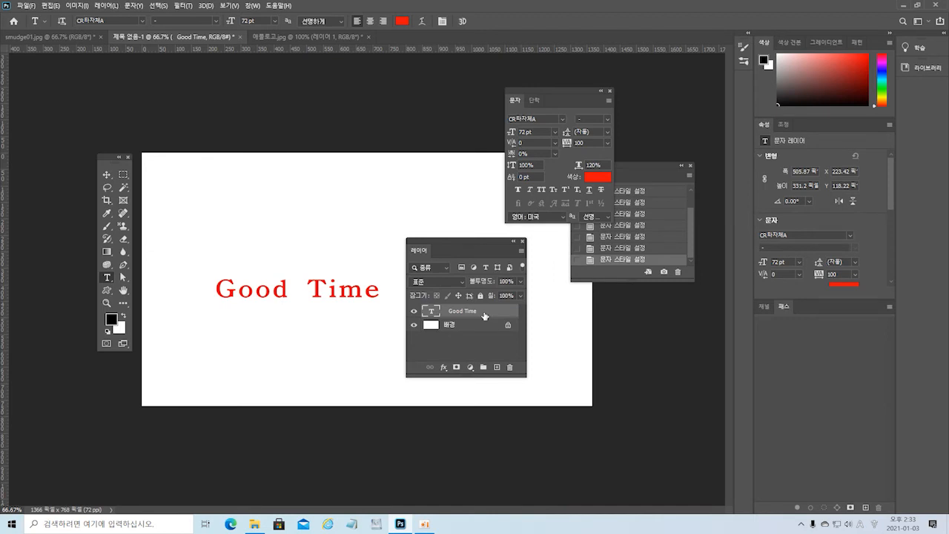
{"action": "right_click", "coordinate": [485, 317]}
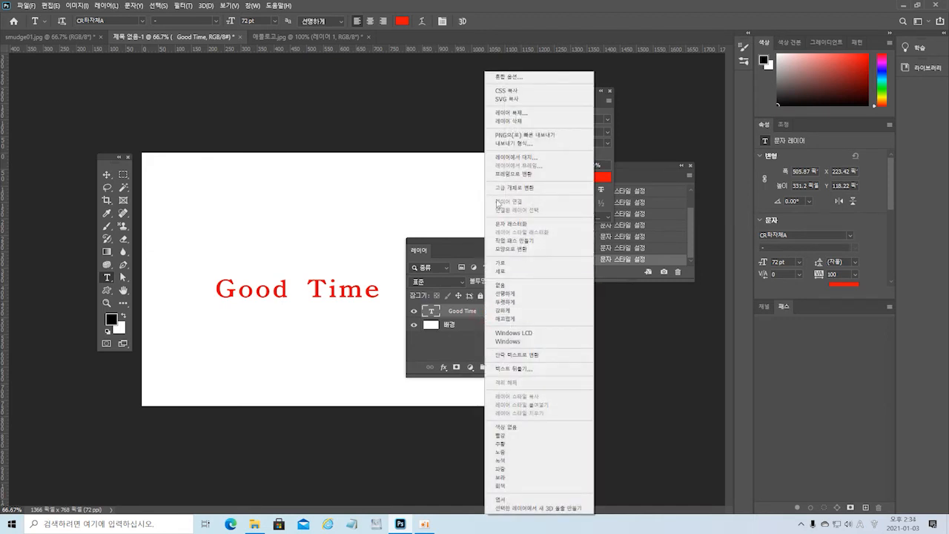
{"action": "left_click", "coordinate": [478, 312]}
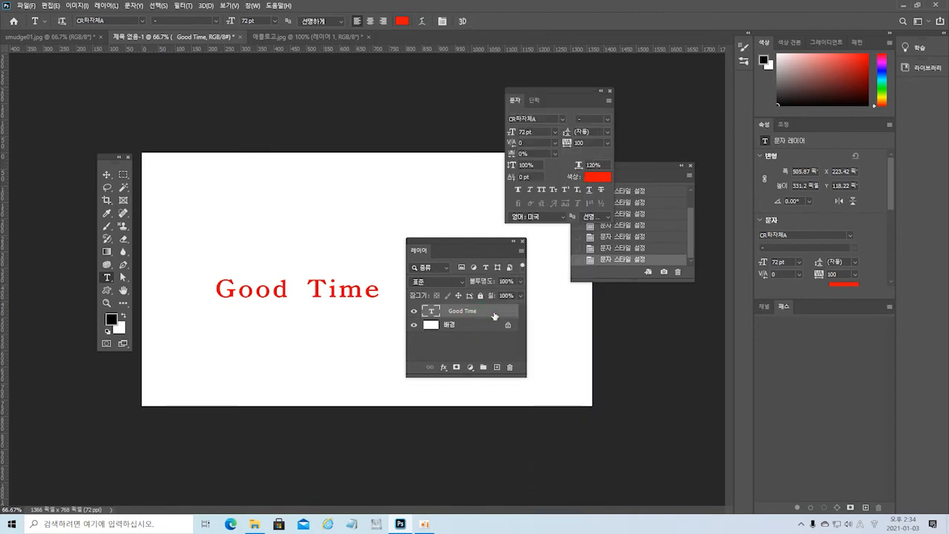
{"action": "left_click", "coordinate": [494, 315]}
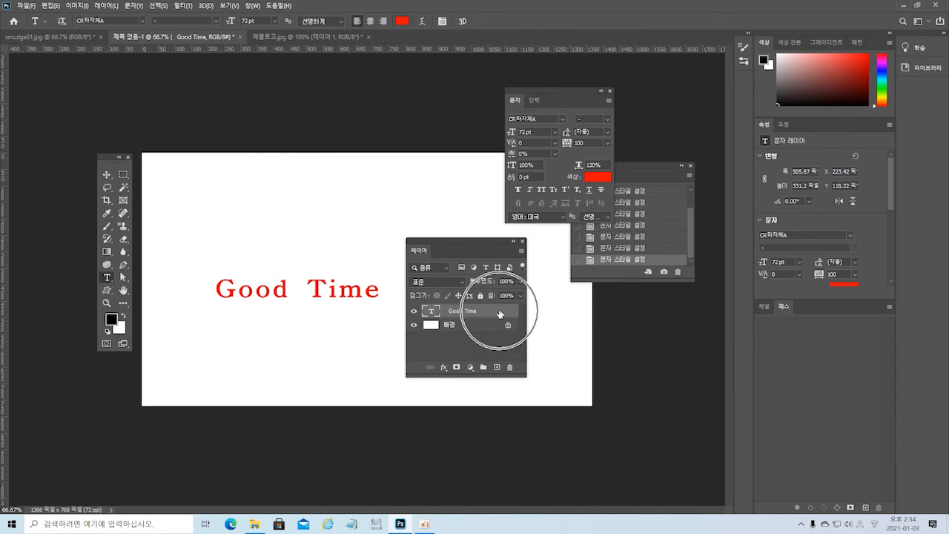
Examine the layer style settings and the layer commands available for the "Good Time" text layer.
{"action": "key", "text": "ctrl"}
{"action": "key", "text": "ctrl"}
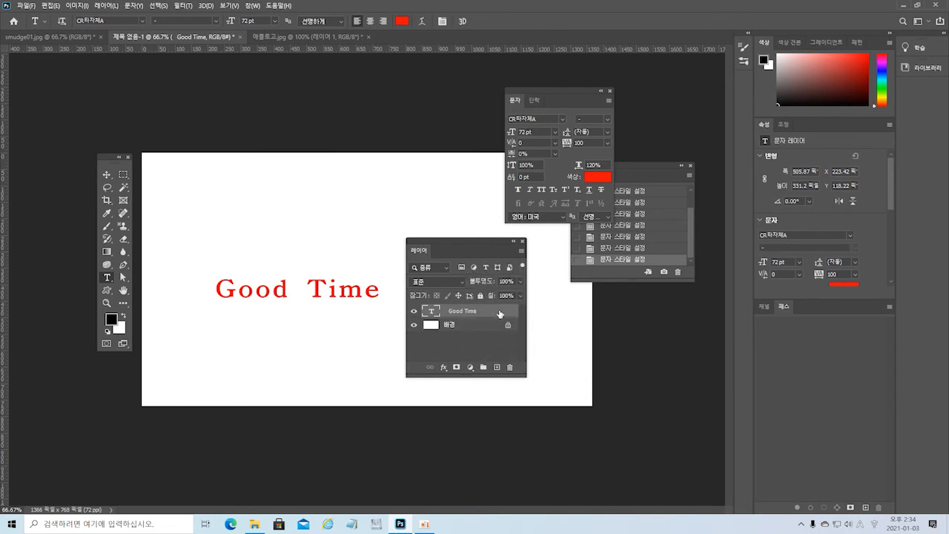
{"action": "key", "text": "h"}
{"action": "double_click", "coordinate": [499, 314]}
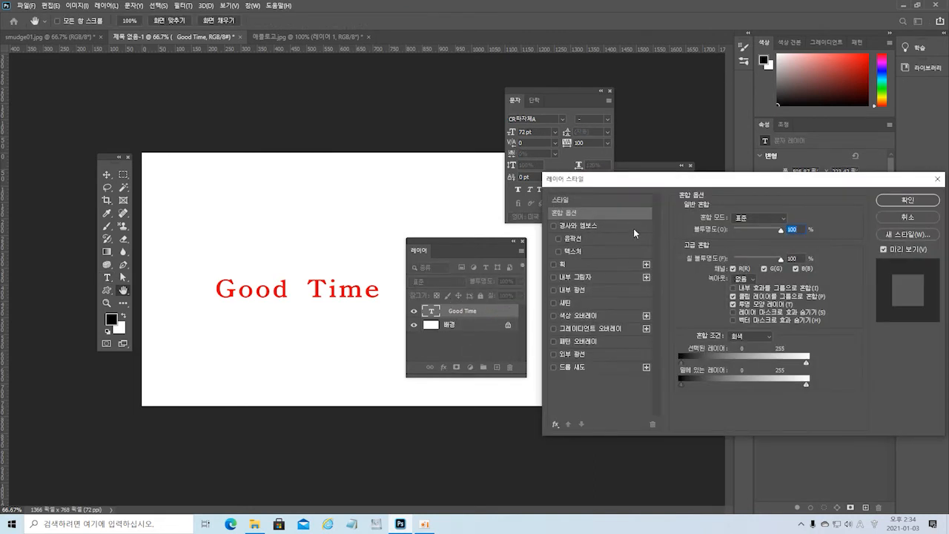
{"action": "left_click_drag", "start_coordinate": [653, 176], "coordinate": [568, 204]}
{"action": "left_click", "coordinate": [819, 229]}
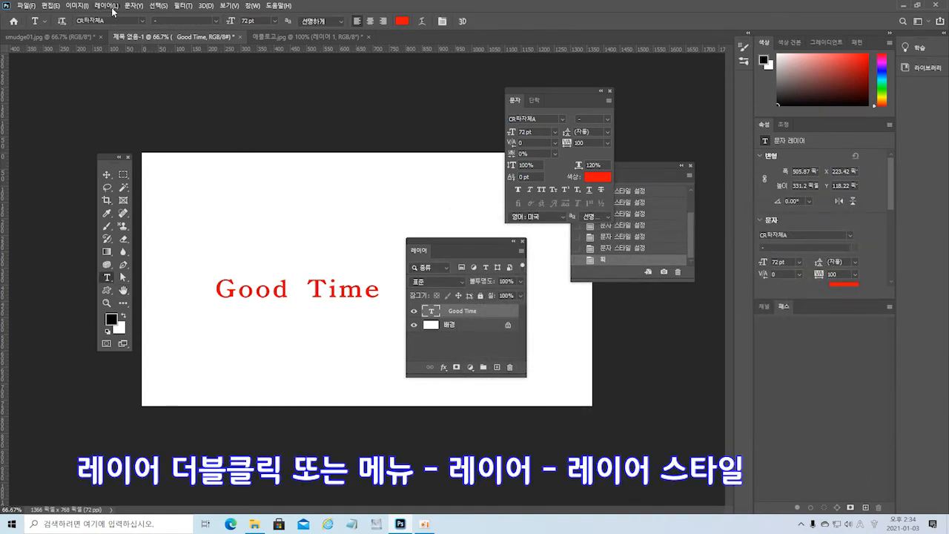
{"action": "left_click", "coordinate": [106, 6]}
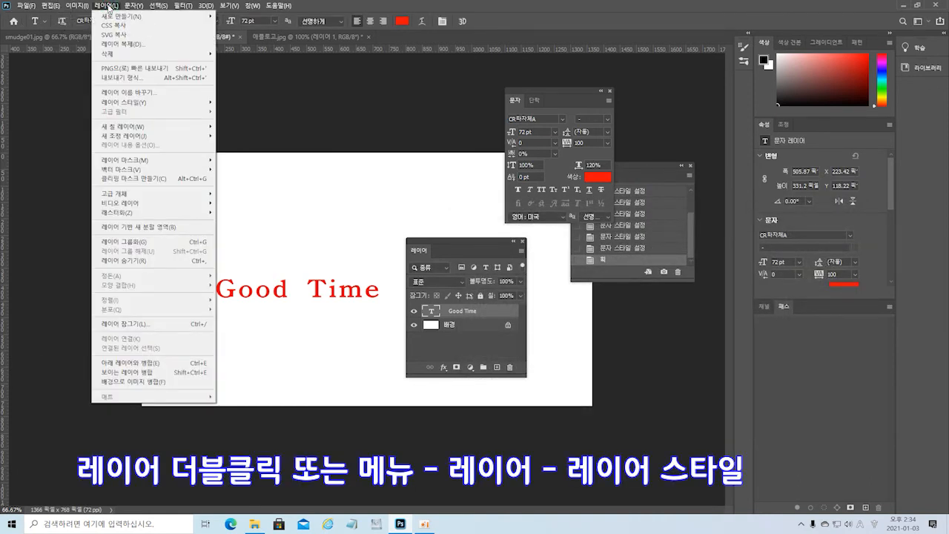
{"action": "mouse_move", "coordinate": [134, 102]}
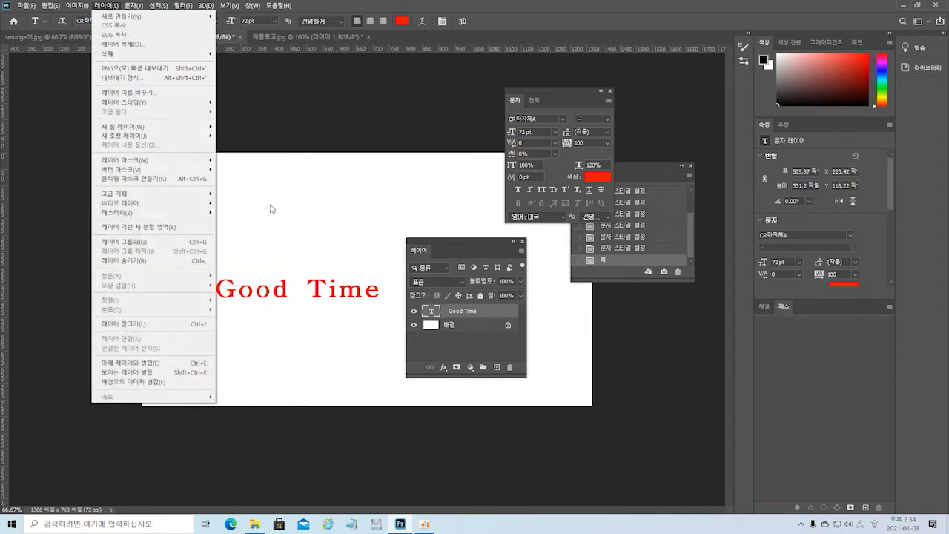
{"action": "left_click", "coordinate": [494, 312]}
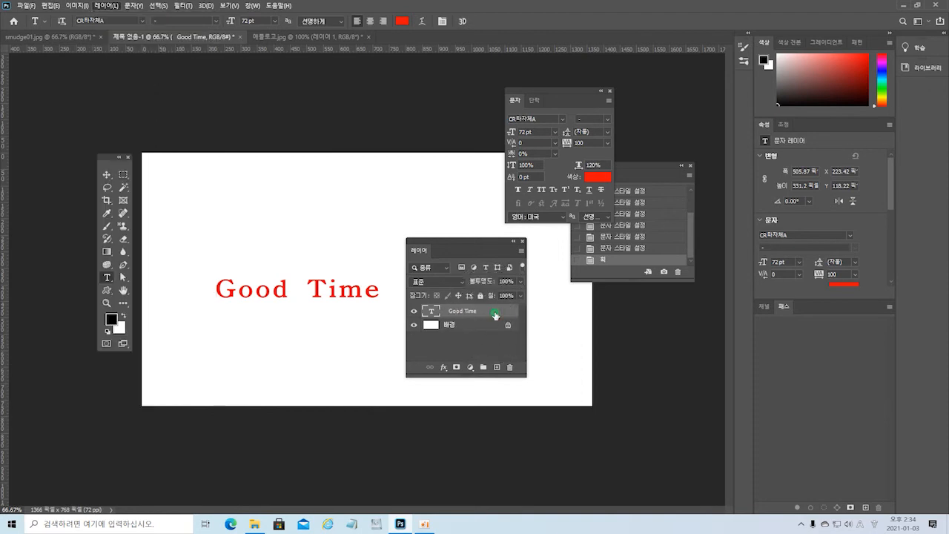
Add a drop shadow layer style to the "Good Time" text and set its distance to 7 px.
{"action": "left_click", "coordinate": [496, 314]}
{"action": "double_click", "coordinate": [496, 314]}
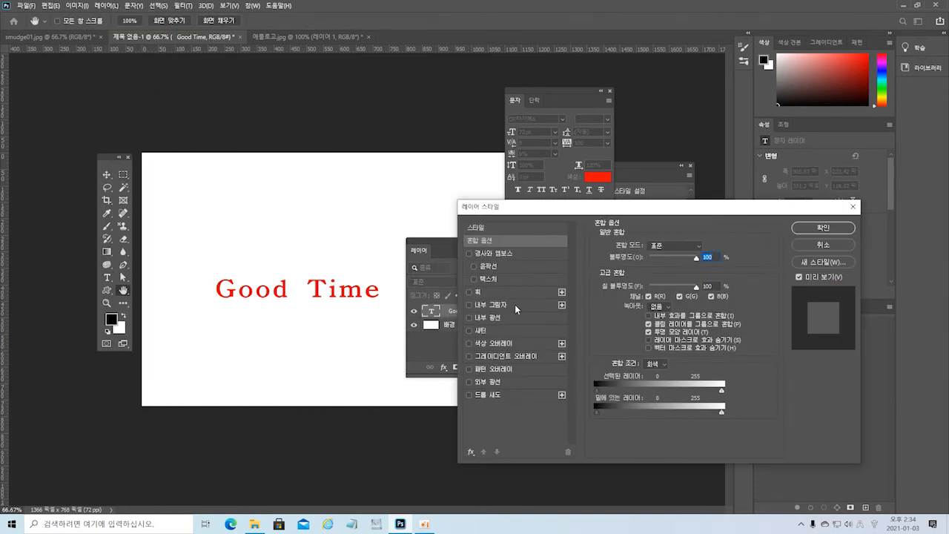
{"action": "left_click_drag", "start_coordinate": [618, 209], "coordinate": [631, 178]}
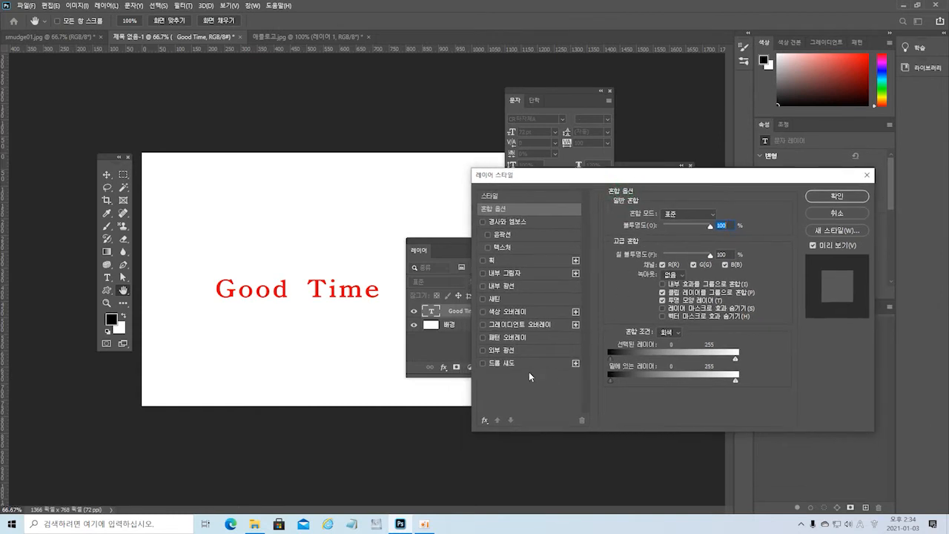
{"action": "left_click", "coordinate": [503, 362]}
{"action": "left_click", "coordinate": [504, 362]}
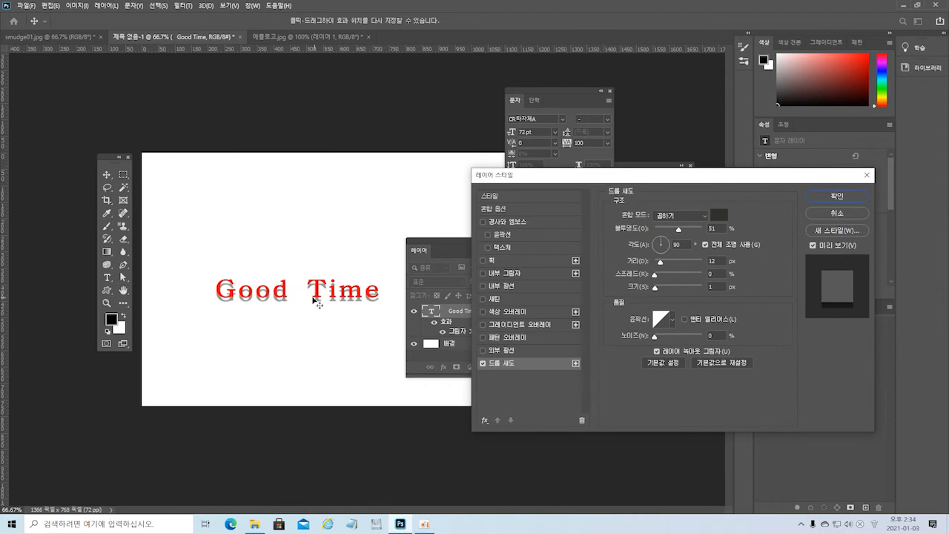
{"action": "mouse_move", "coordinate": [662, 264]}
{"action": "left_mouse_down"}
{"action": "mouse_move", "coordinate": [674, 264]}
{"action": "mouse_move", "coordinate": [659, 266]}
{"action": "left_mouse_up"}
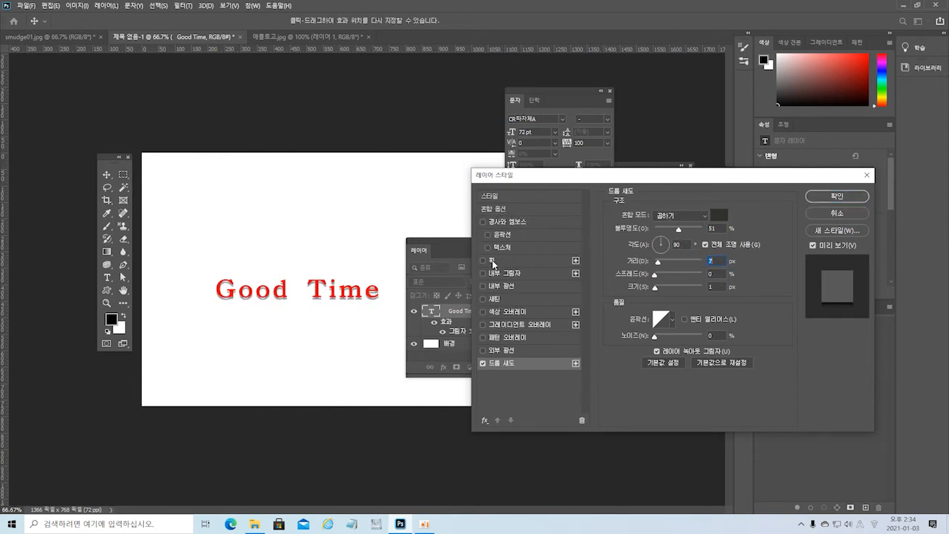
Add a stroke effect to the "Good Time" text and set its colour to green 04f843.
{"action": "left_click", "coordinate": [492, 261]}
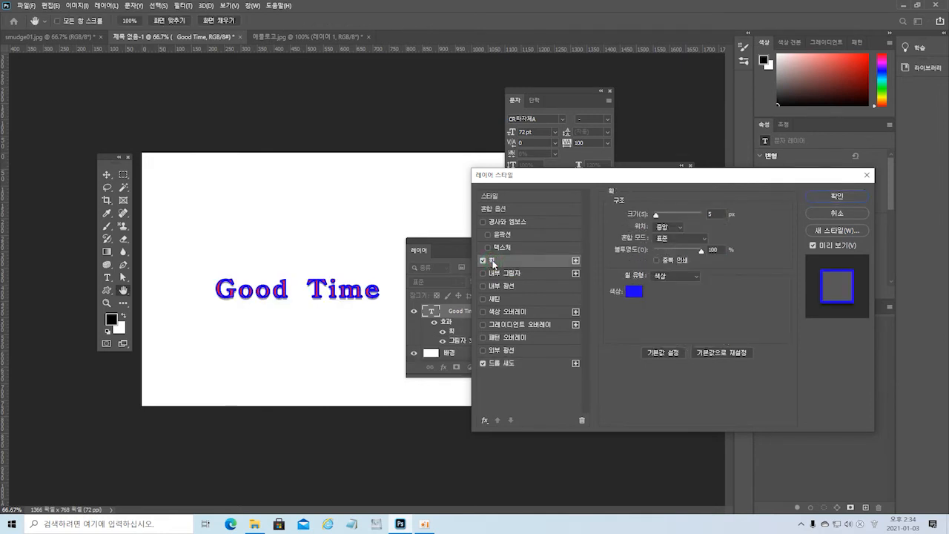
{"action": "left_click", "coordinate": [633, 290]}
{"action": "left_click", "coordinate": [590, 315]}
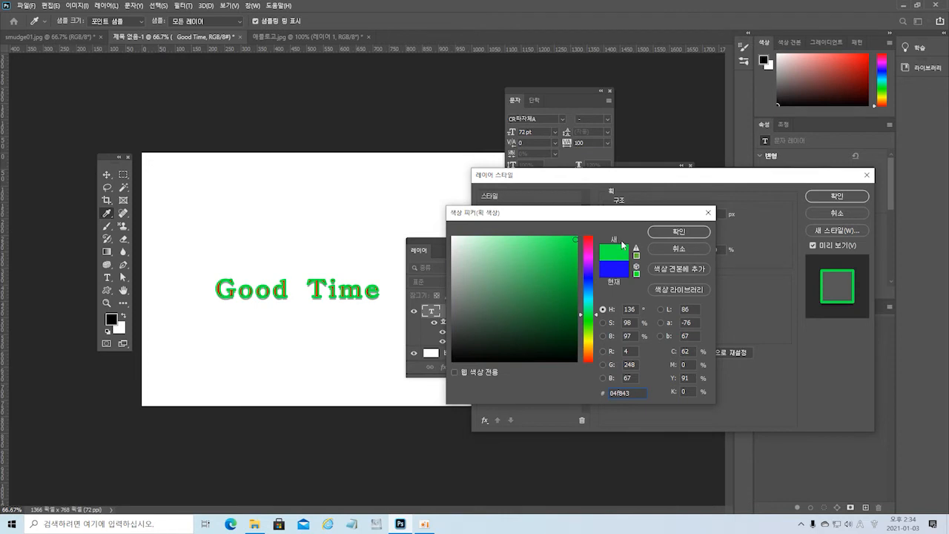
{"action": "left_click", "coordinate": [673, 234]}
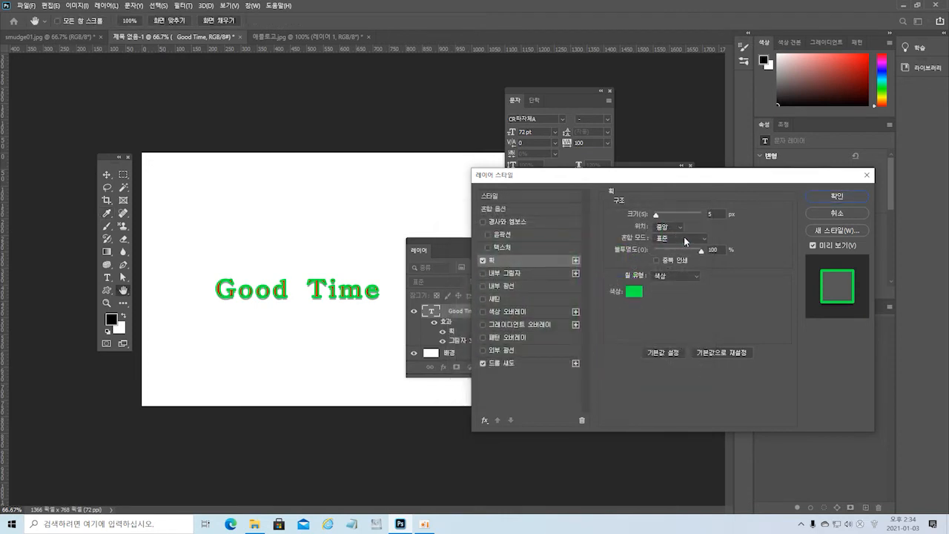
Set the text stroke's position to Inside (안쪽).
{"action": "left_click", "coordinate": [682, 230]}
{"action": "left_click", "coordinate": [677, 227]}
{"action": "left_click", "coordinate": [680, 229]}
{"action": "left_click", "coordinate": [664, 246]}
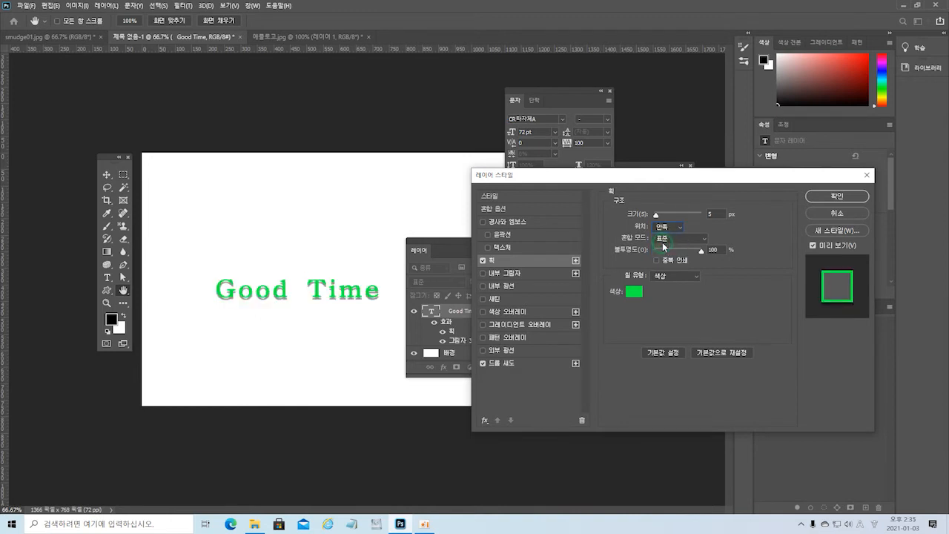
Set the text stroke's position to Center (중앙) and its size to 2 px, and apply the layer style.
{"action": "left_click", "coordinate": [682, 228]}
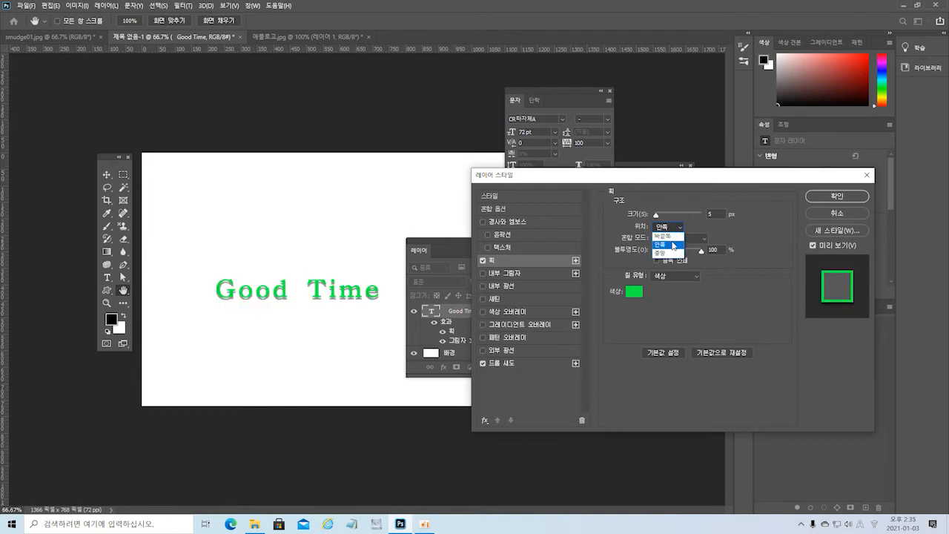
{"action": "left_click", "coordinate": [669, 252]}
{"action": "left_click", "coordinate": [710, 213]}
{"action": "type", "text": "1"}
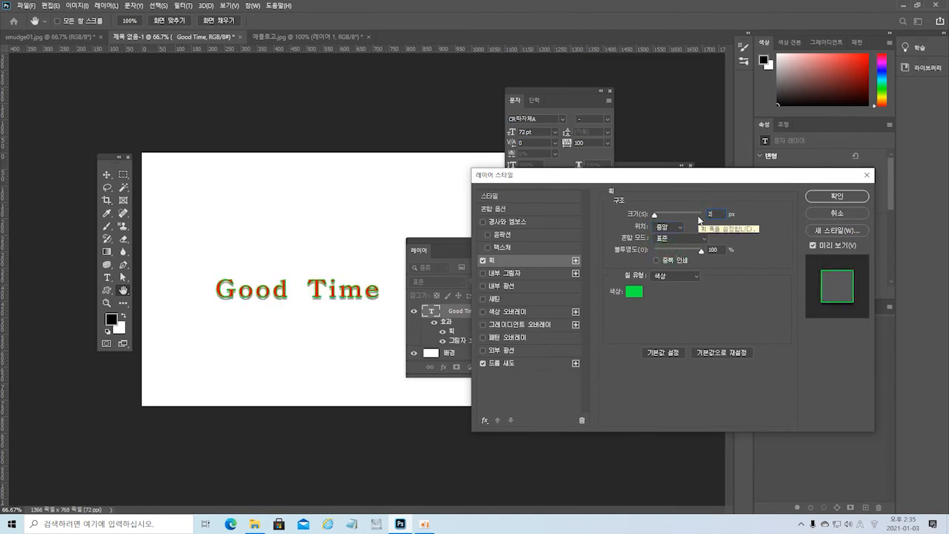
{"action": "key", "text": "Return"}
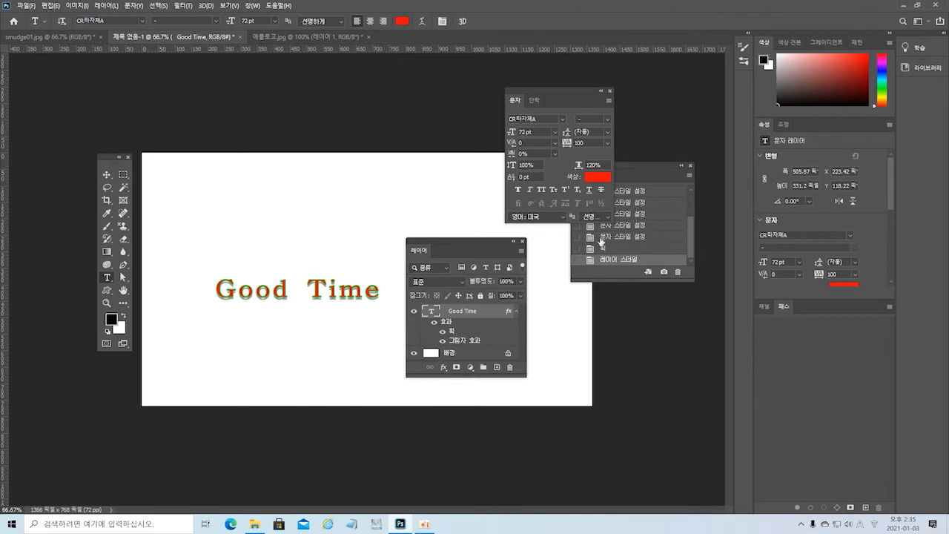
Add a gradient overlay to the "Good Time" layer and remove the yellow middle colour stop from its gradient.
{"action": "double_click", "coordinate": [499, 311]}
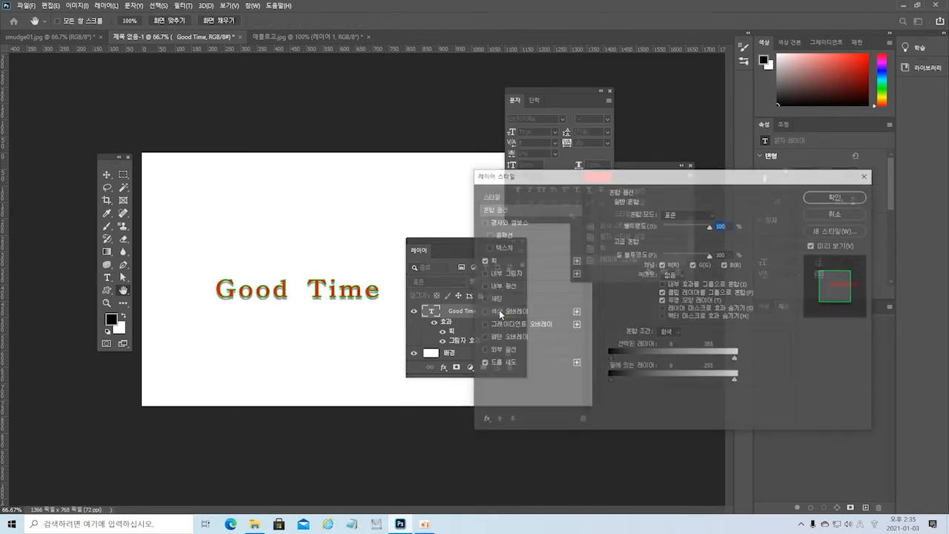
{"action": "left_click_drag", "start_coordinate": [631, 182], "coordinate": [721, 180]}
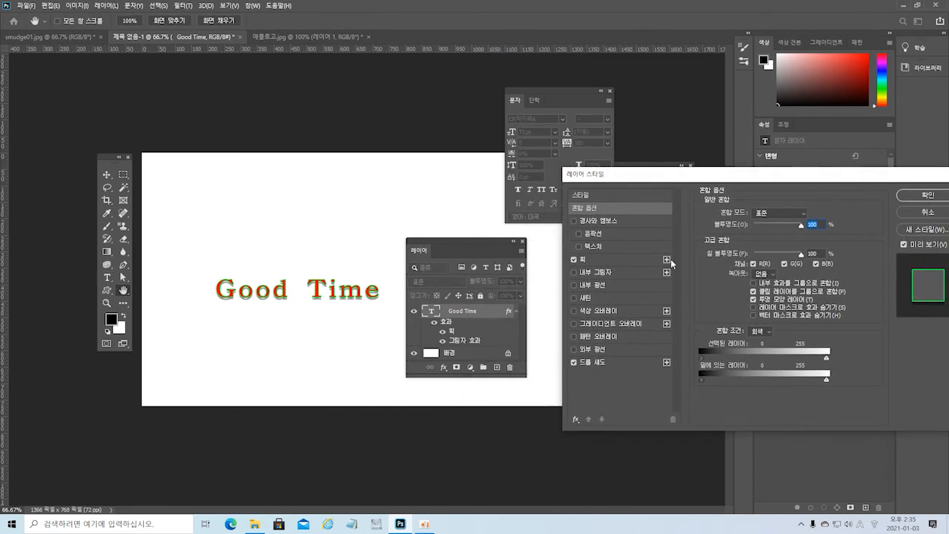
{"action": "left_click", "coordinate": [604, 325]}
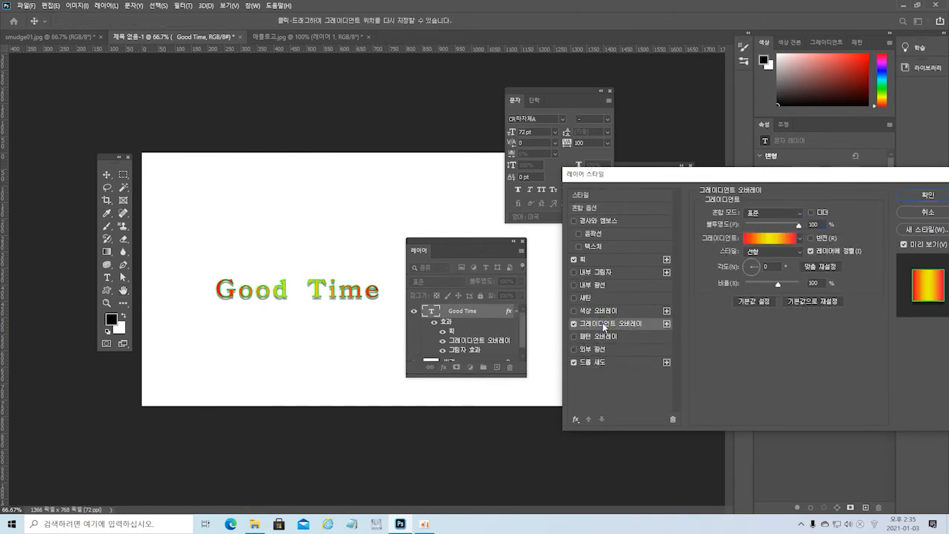
{"action": "left_click", "coordinate": [770, 238]}
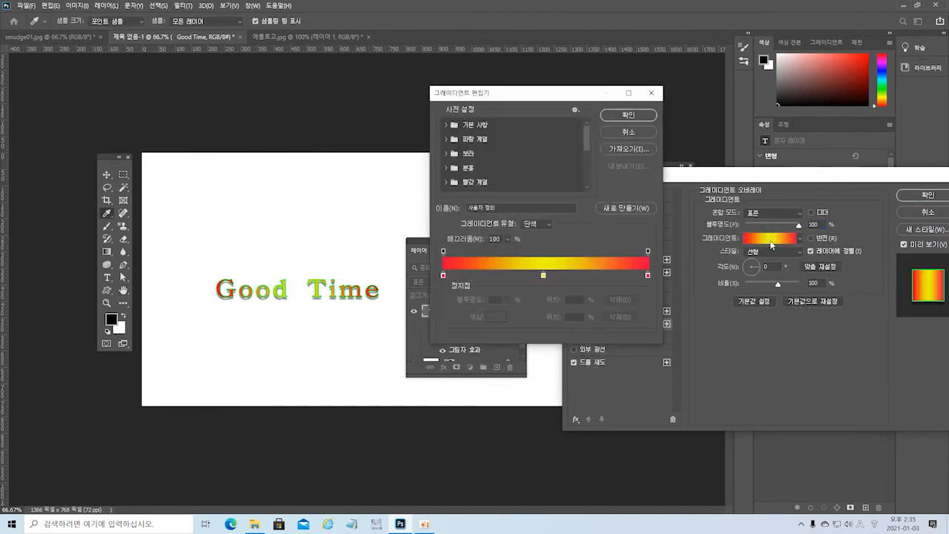
{"action": "left_click_drag", "start_coordinate": [543, 275], "coordinate": [545, 292]}
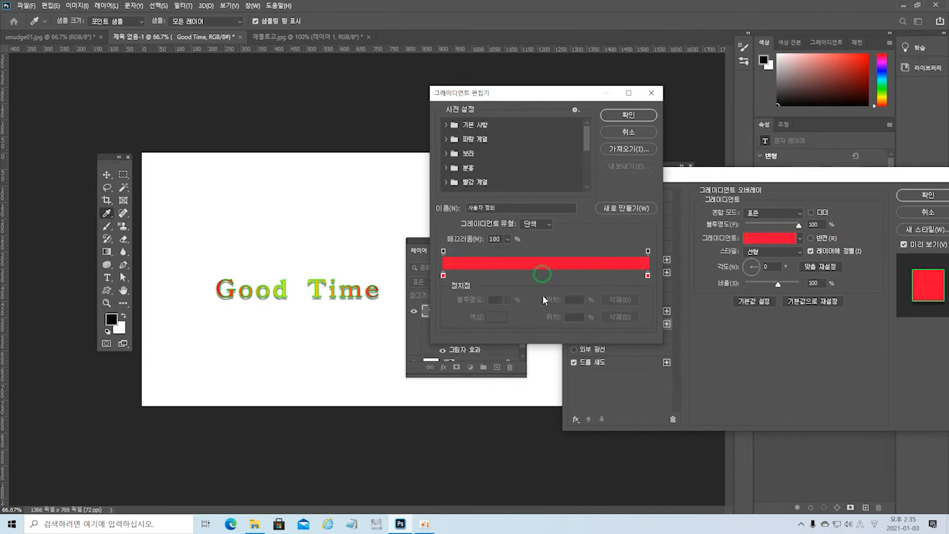
Set the gradient's starting colour stop to green 08f92a and accept the edited gradient.
{"action": "left_click", "coordinate": [443, 275]}
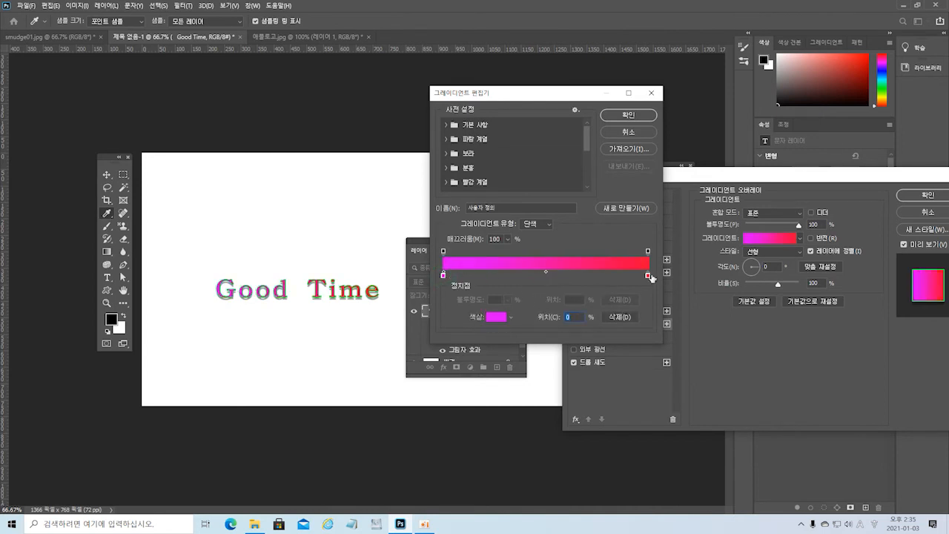
{"action": "left_click", "coordinate": [495, 317]}
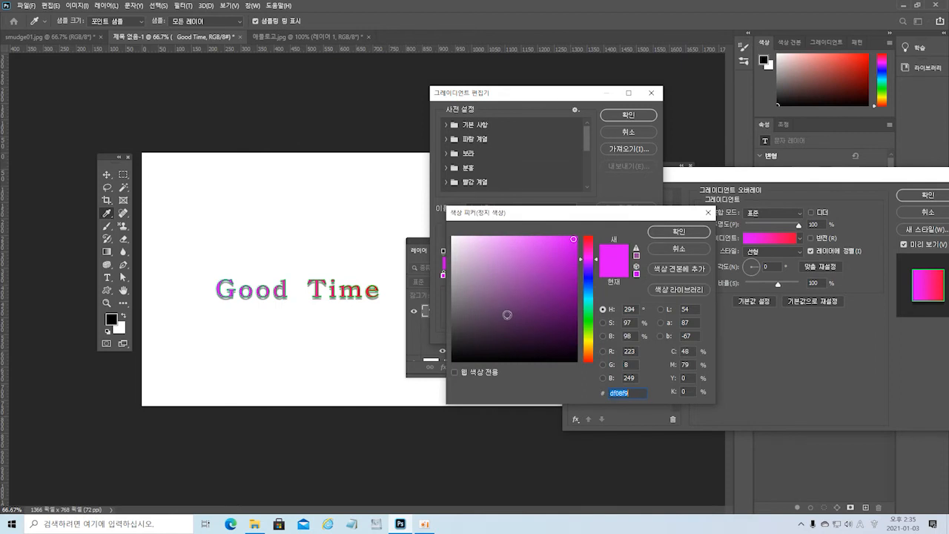
{"action": "left_click", "coordinate": [590, 321]}
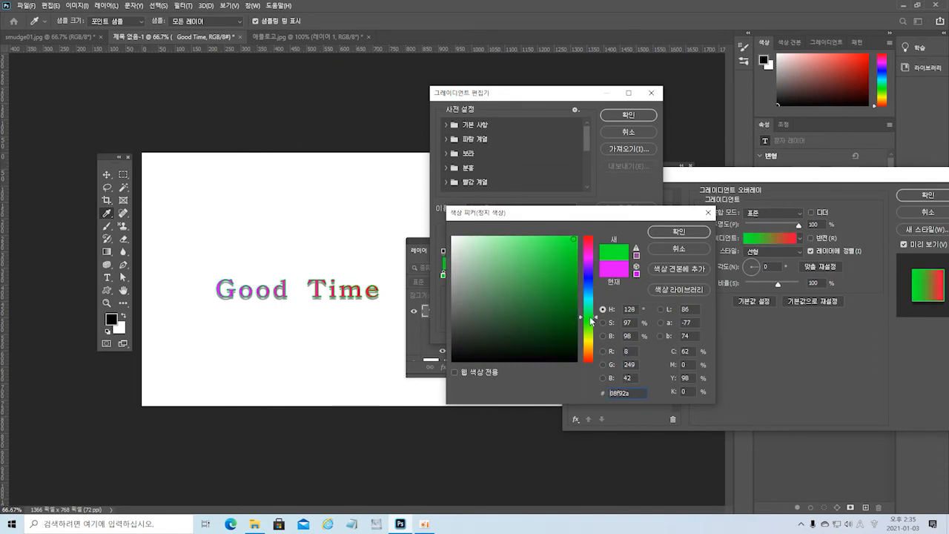
{"action": "left_click", "coordinate": [665, 232]}
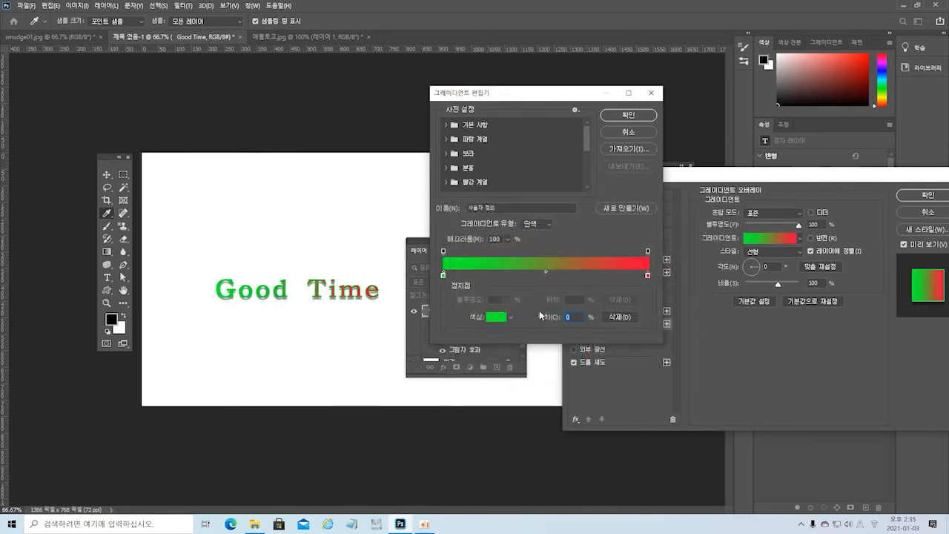
{"action": "left_click", "coordinate": [623, 115]}
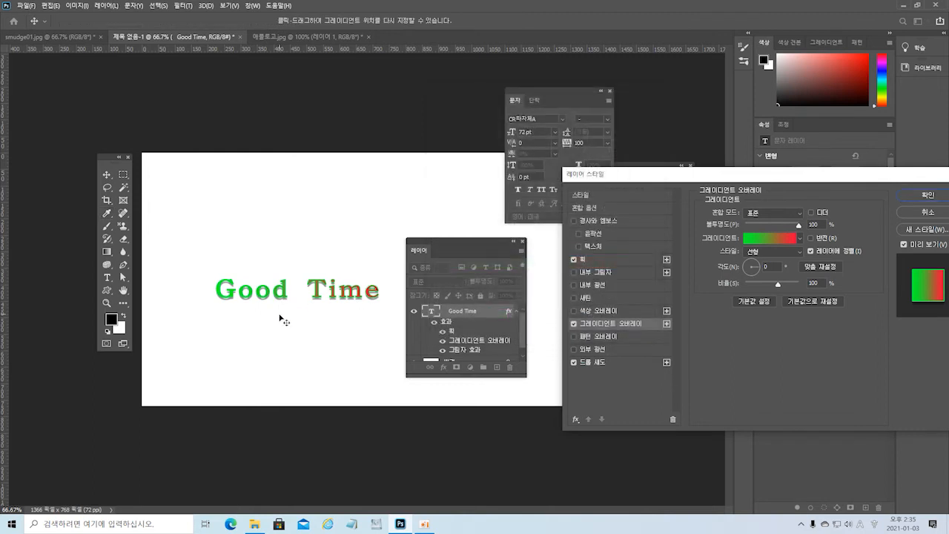
Rotate the text's gradient overlay to an angle of about -106°.
{"action": "left_click", "coordinate": [756, 270]}
{"action": "left_click_drag", "start_coordinate": [750, 272], "coordinate": [751, 261]}
{"action": "left_click", "coordinate": [747, 269]}
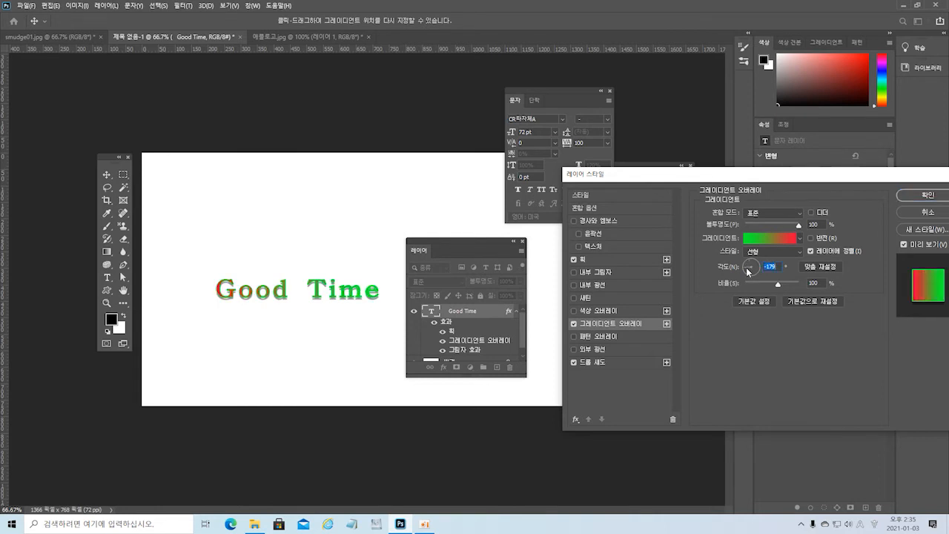
{"action": "left_click_drag", "start_coordinate": [745, 269], "coordinate": [751, 274]}
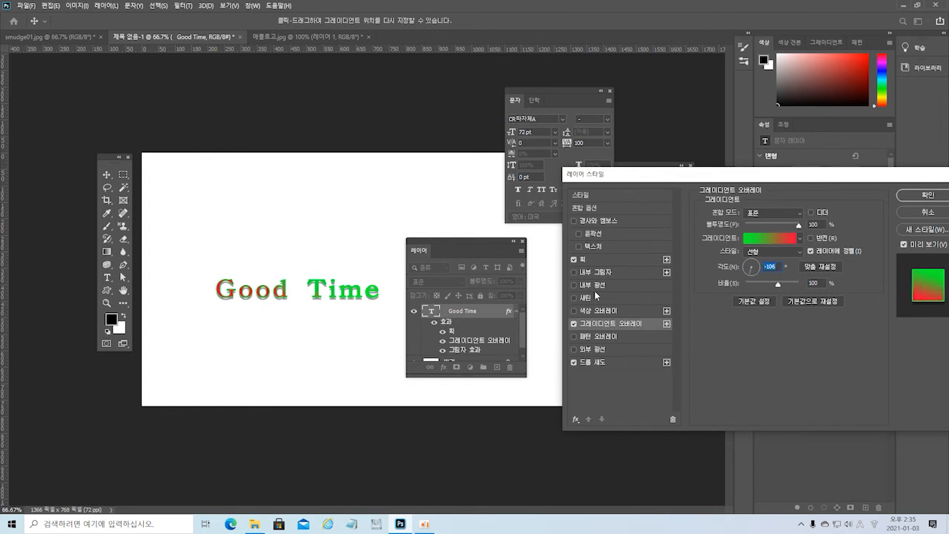
Turn off the text's stroke effect, apply the layer style, and lengthen the Layers panel to show the whole effects list.
{"action": "left_click", "coordinate": [574, 259]}
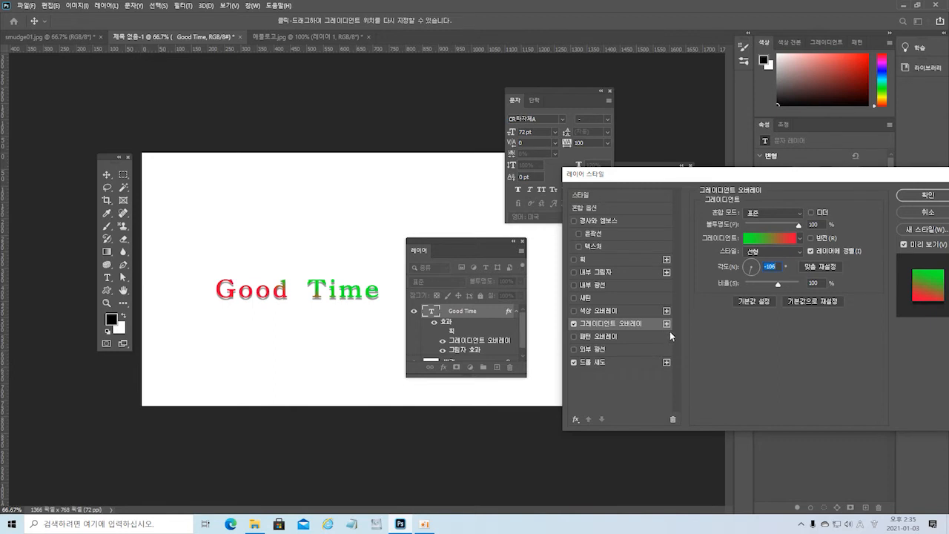
{"action": "left_click", "coordinate": [919, 197]}
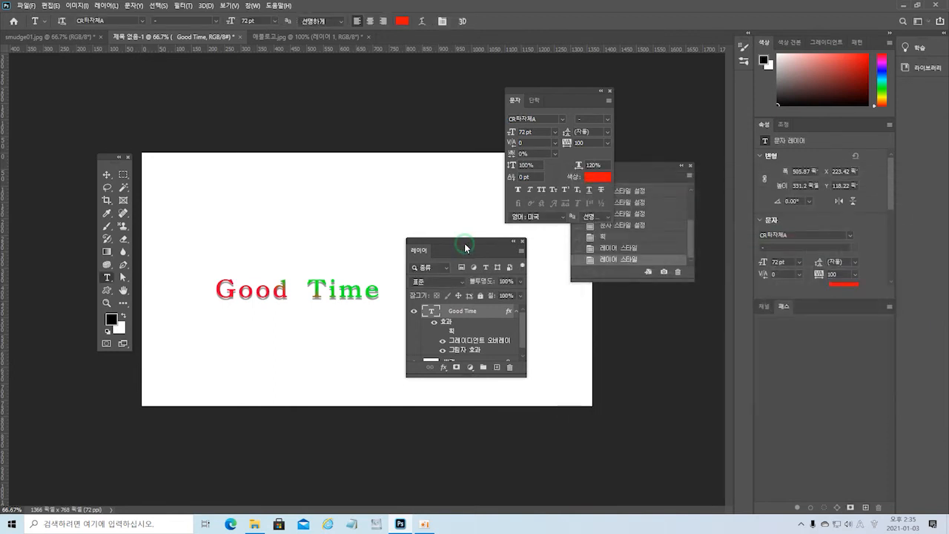
{"action": "left_click_drag", "start_coordinate": [475, 377], "coordinate": [469, 430]}
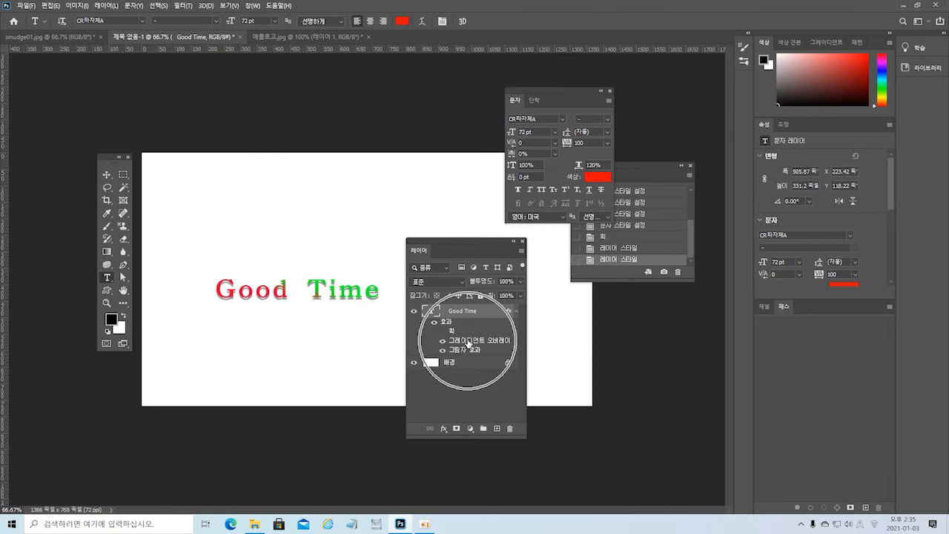
{"action": "key", "text": "ctrl"}
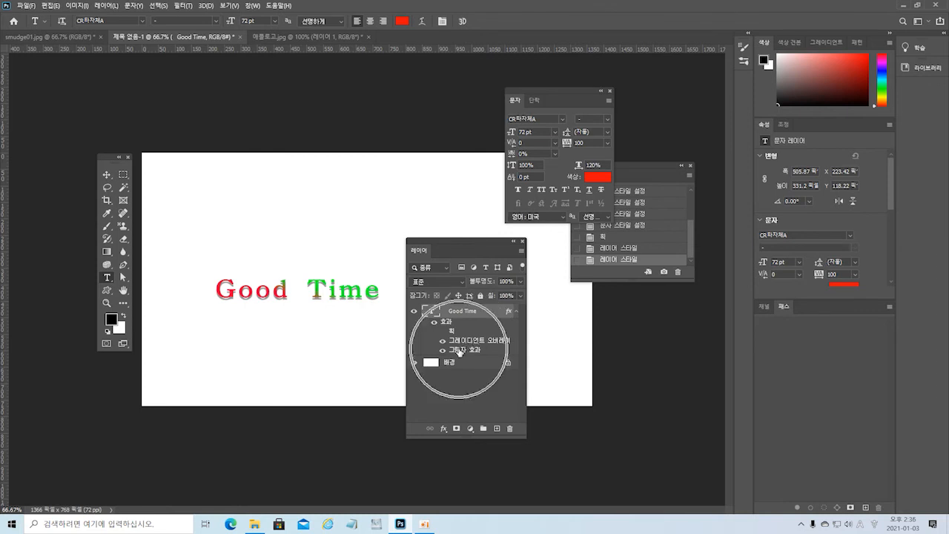
{"action": "key", "text": "ctrl"}
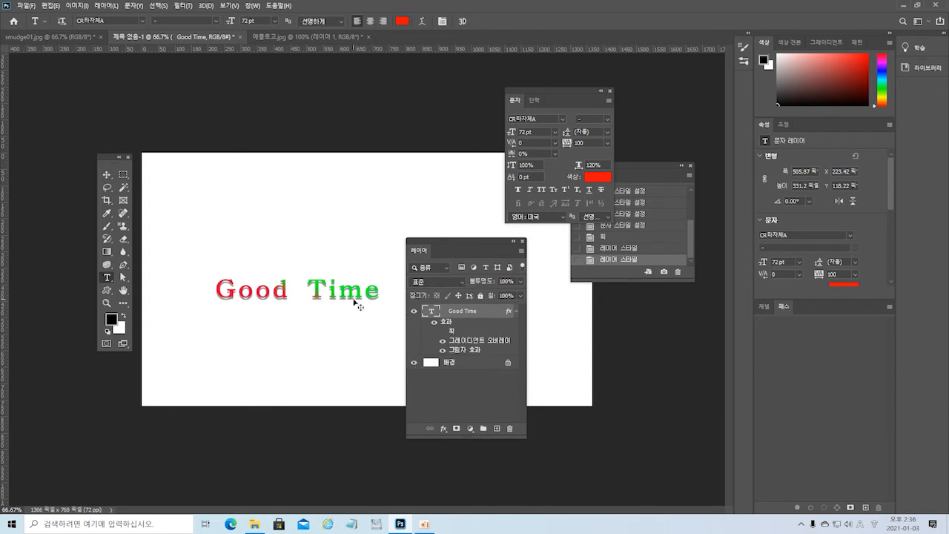
Turn the stroke effect back on for the "Good Time" text, and delete that text layer.
{"action": "double_click", "coordinate": [489, 312]}
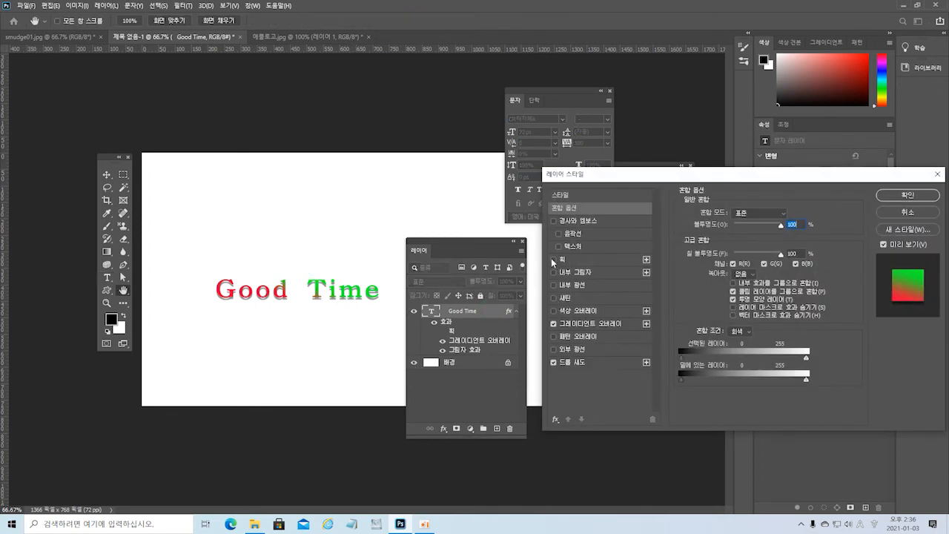
{"action": "left_click", "coordinate": [907, 195]}
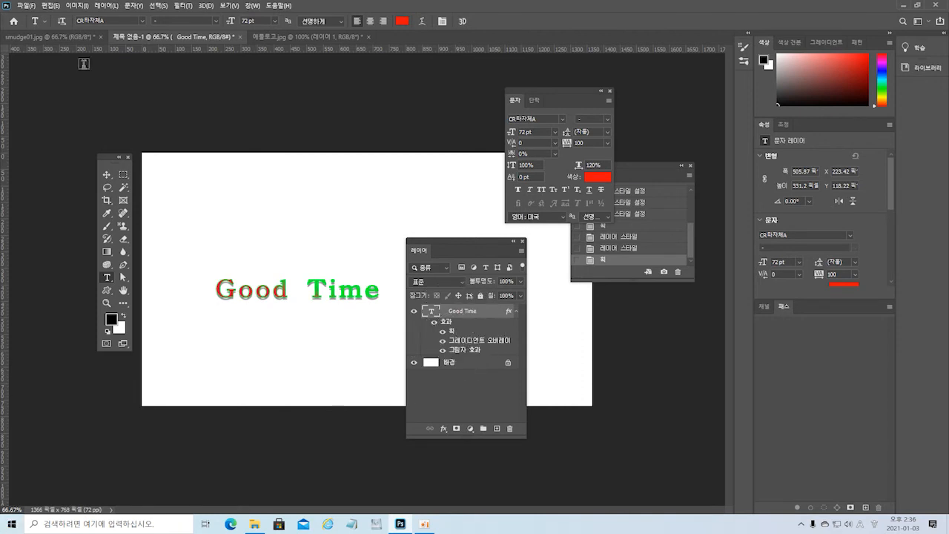
{"action": "left_click_drag", "start_coordinate": [457, 241], "coordinate": [592, 285]}
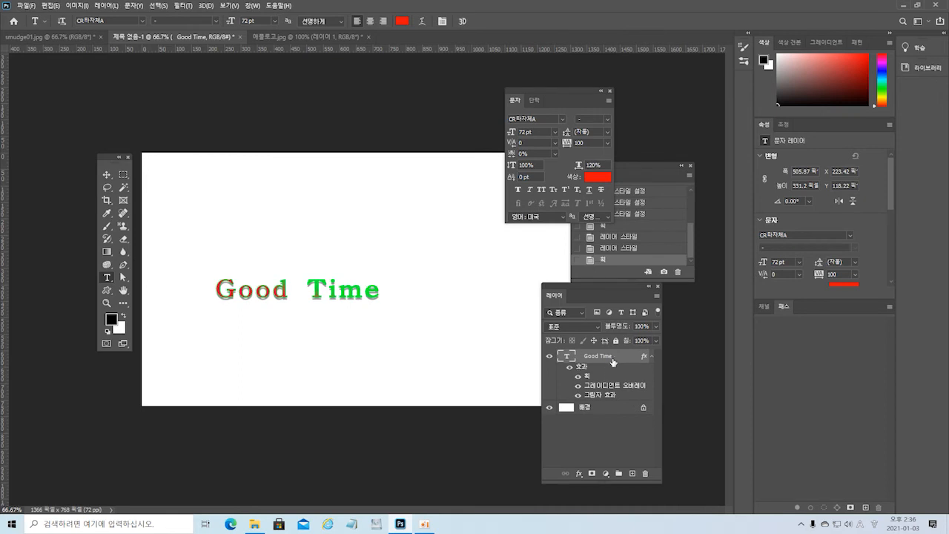
{"action": "left_click_drag", "start_coordinate": [618, 358], "coordinate": [642, 472]}
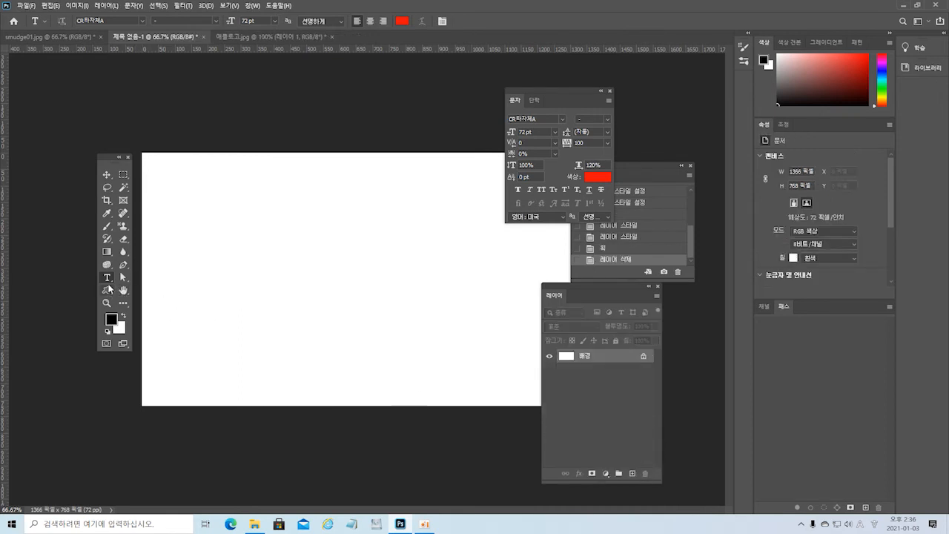
Try the Vertical Type tool with a run of "g" letters in the canvas's upper-left area, and erase them.
{"action": "right_click", "coordinate": [110, 279]}
{"action": "left_click", "coordinate": [148, 288]}
{"action": "left_click", "coordinate": [235, 194]}
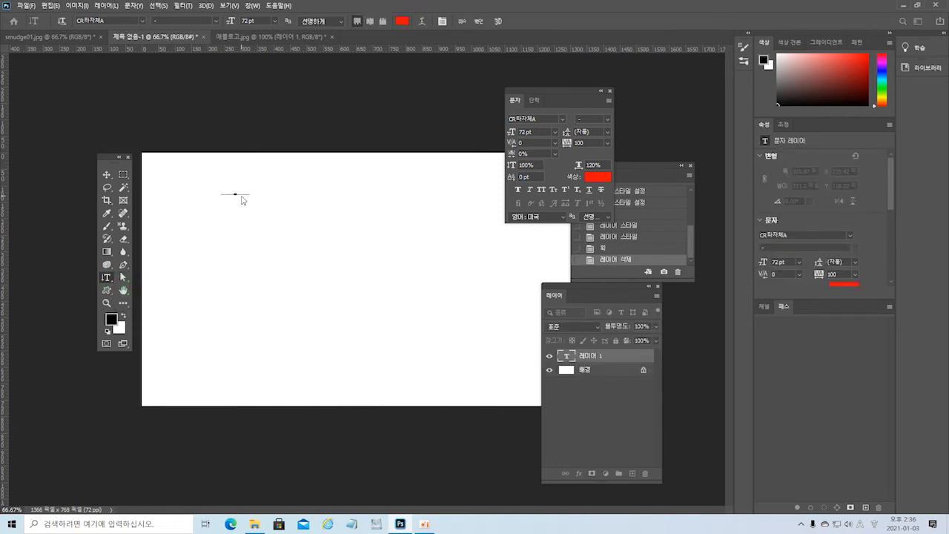
{"action": "type", "text": "gggggg"}
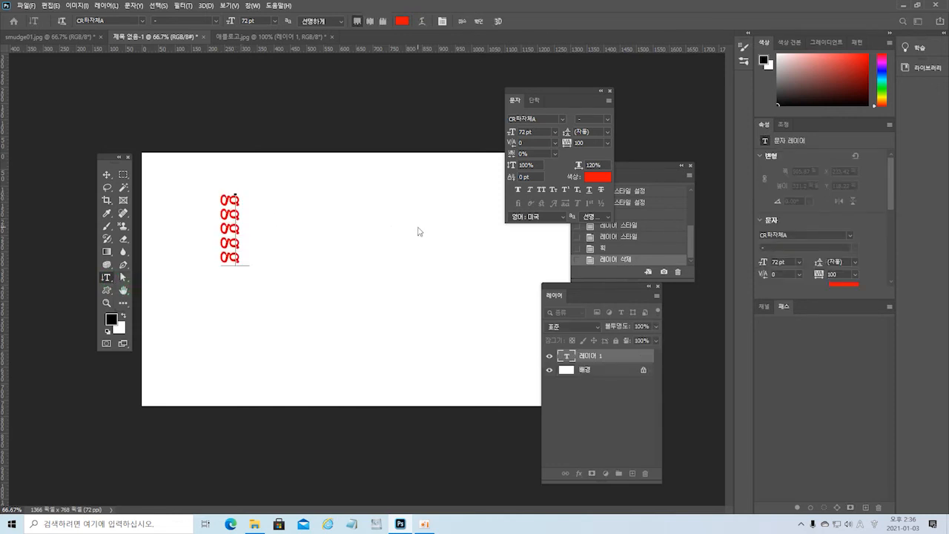
{"action": "key", "text": "BackSpace"}
{"action": "key", "text": "BackSpace"}
{"action": "key", "text": "BackSpace"}
{"action": "key", "text": "BackSpace"}
{"action": "key", "text": "BackSpace"}
{"action": "key", "text": "BackSpace"}
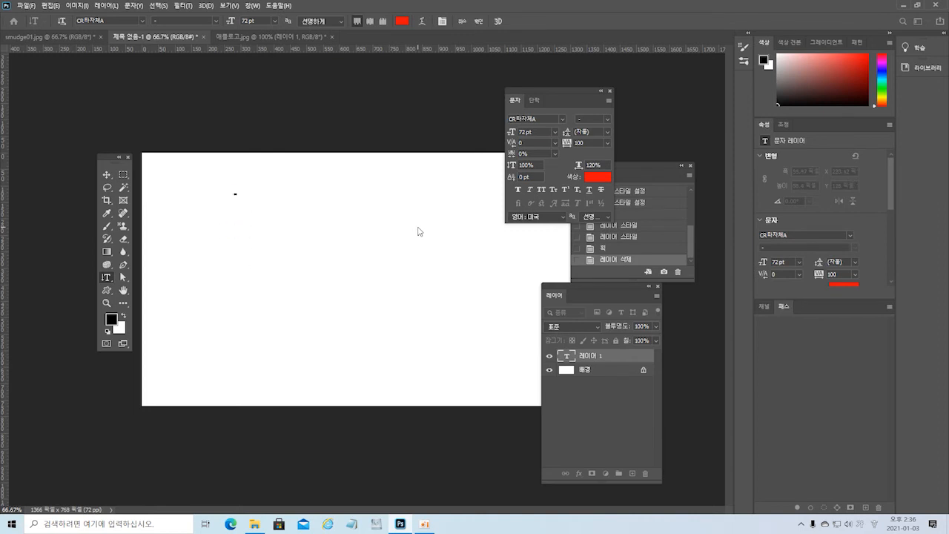
Enter "ㅎㅎㅎㅎㅎㅎ" as vertical text, and delete its text layer.
{"action": "type", "text": "ㅎㅎㅎㅎㅎㅎ"}
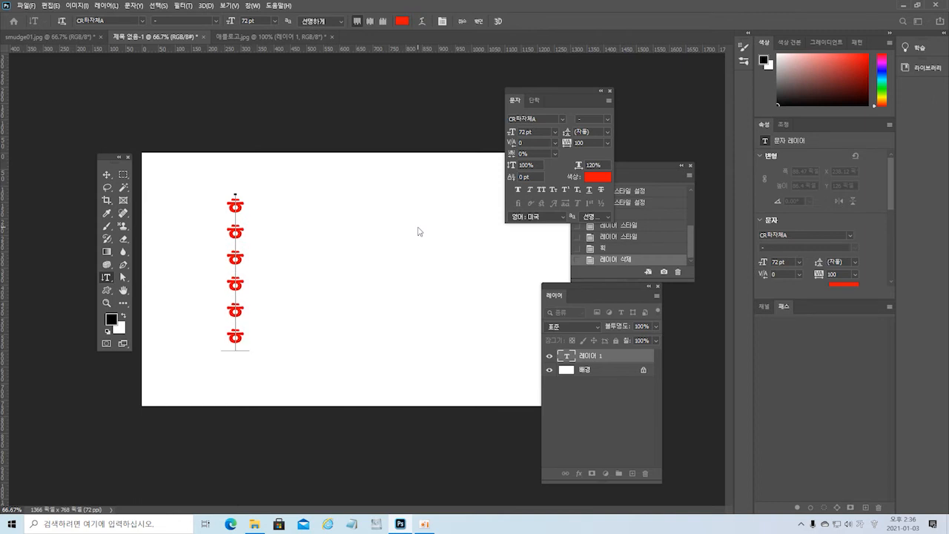
{"action": "left_click", "coordinate": [613, 359]}
{"action": "left_click_drag", "start_coordinate": [621, 358], "coordinate": [642, 473]}
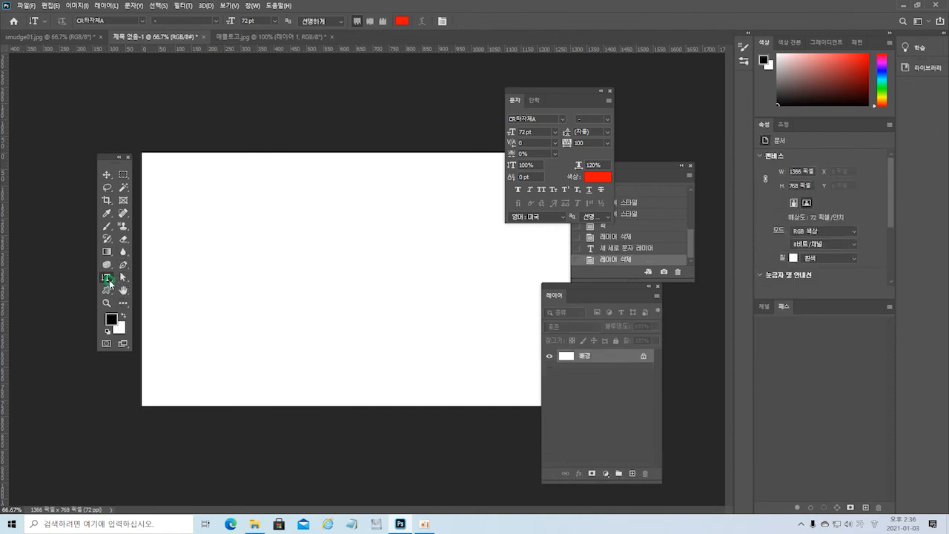
{"action": "left_click", "coordinate": [109, 280]}
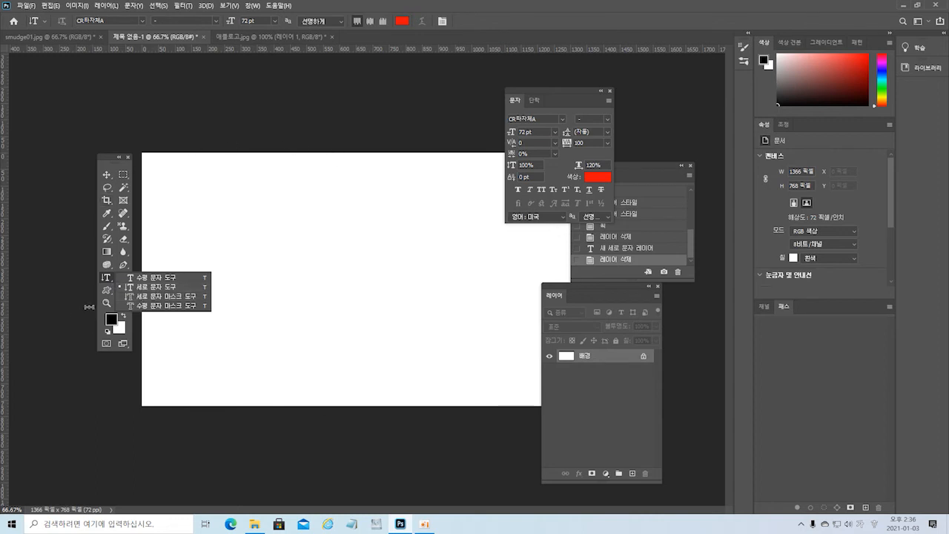
{"action": "left_click", "coordinate": [103, 157]}
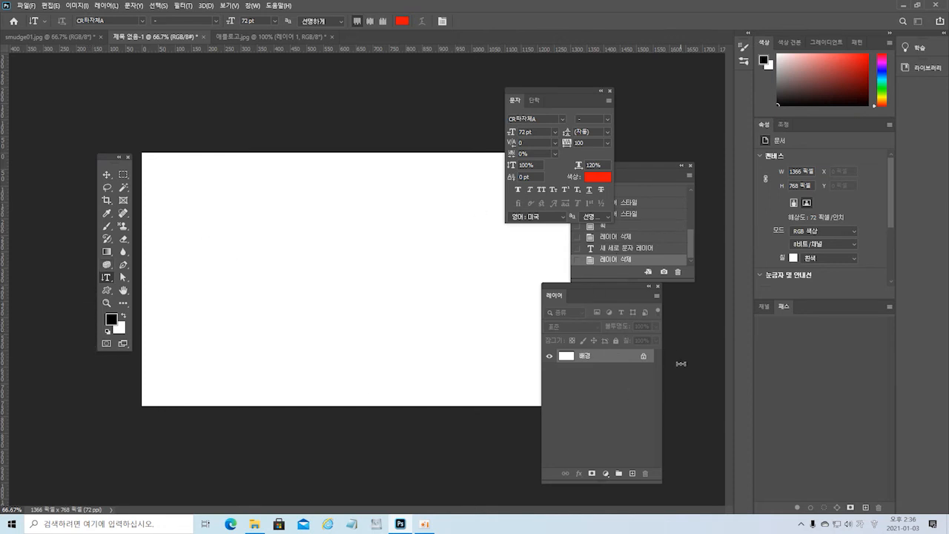
Move the Character panel clear of the canvas, and draw a black rectangle about 243 × 177 px in the canvas's upper-left area.
{"action": "left_click_drag", "start_coordinate": [565, 89], "coordinate": [638, 88]}
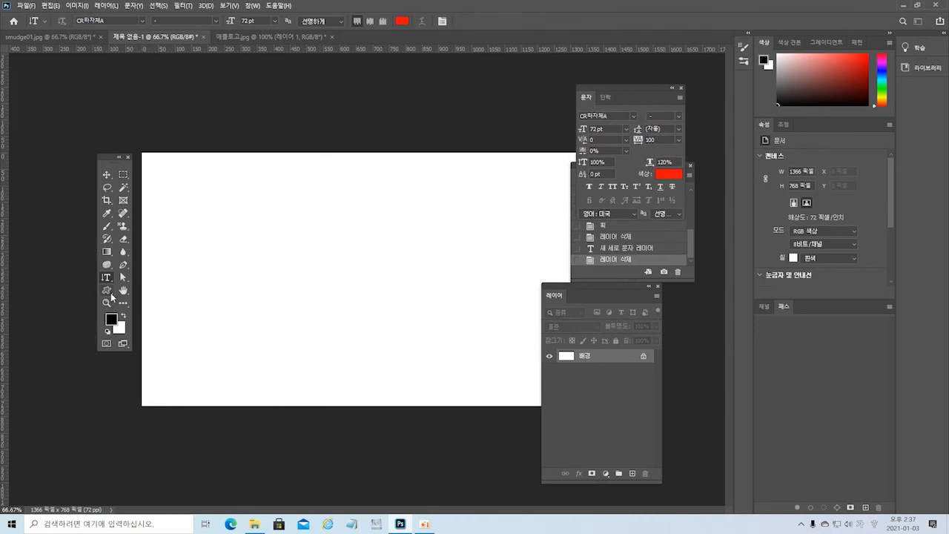
{"action": "left_click", "coordinate": [111, 293]}
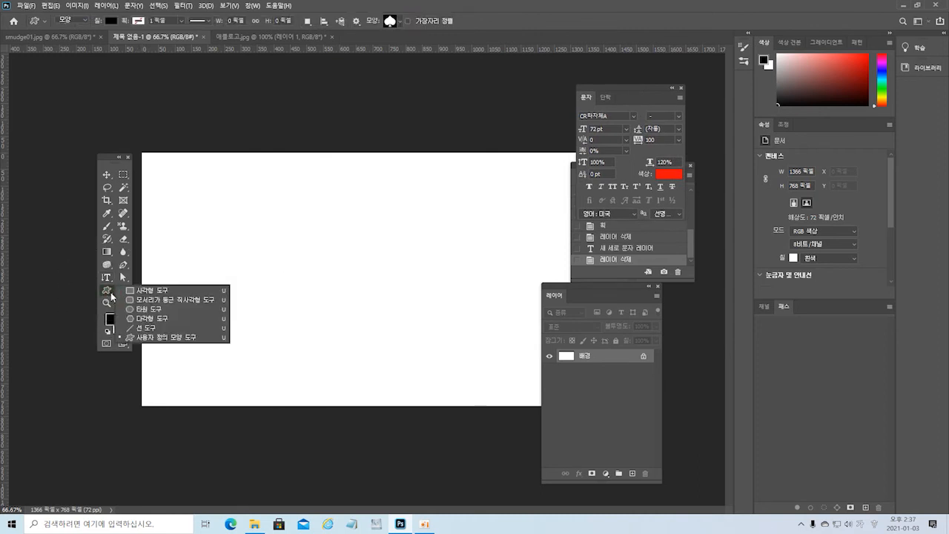
{"action": "left_click", "coordinate": [154, 292]}
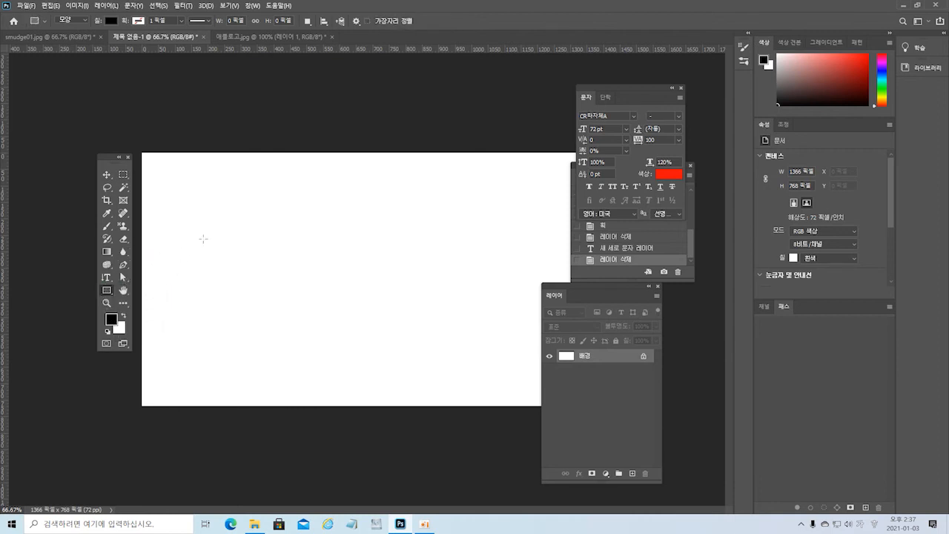
{"action": "left_click_drag", "start_coordinate": [207, 214], "coordinate": [286, 272]}
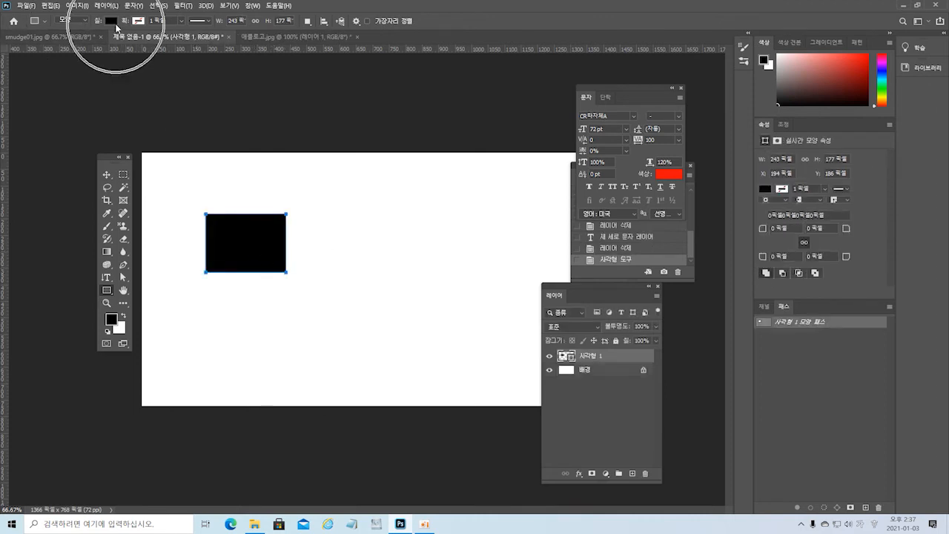
Change the black rectangle's fill to red from the recently used colours.
{"action": "left_click", "coordinate": [112, 23]}
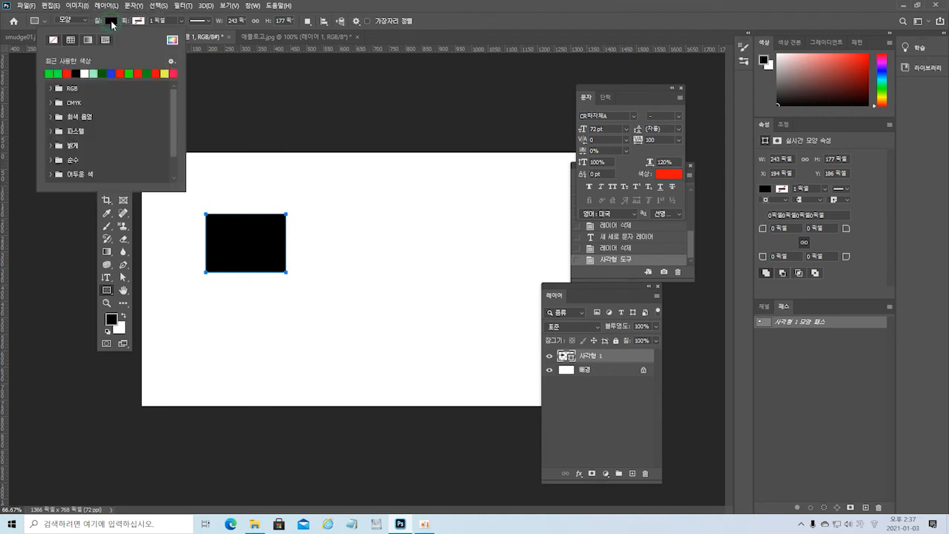
{"action": "left_click", "coordinate": [68, 73]}
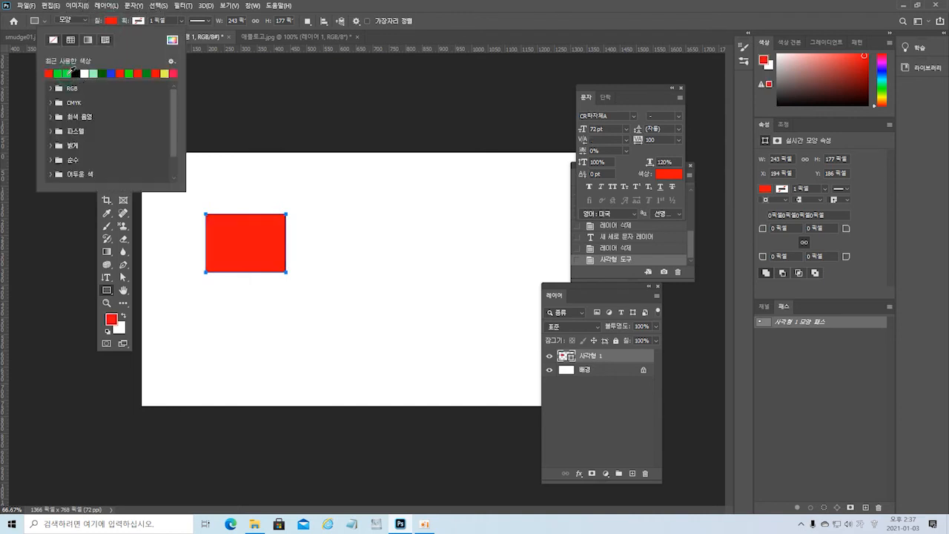
{"action": "left_click", "coordinate": [109, 24]}
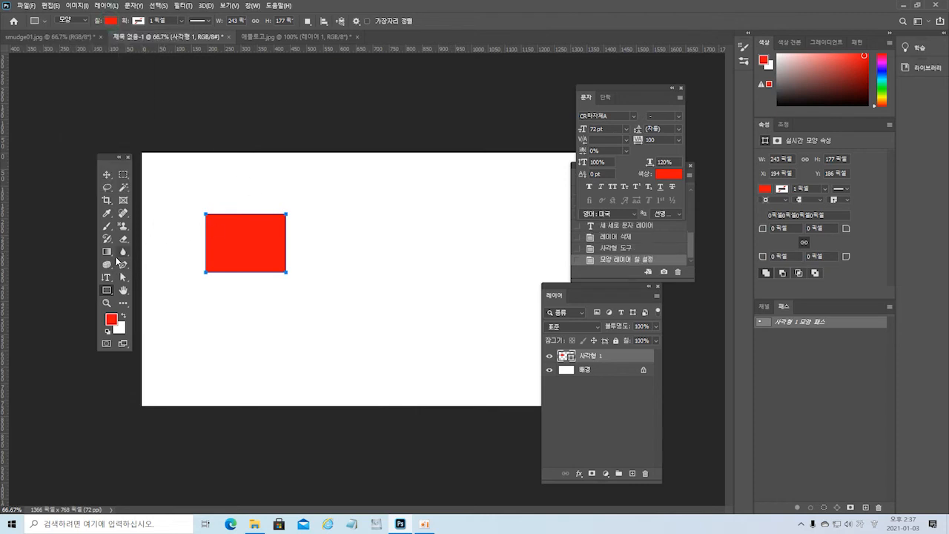
Draw a rounded rectangle about 326 × 158 px near the canvas's upper middle, and fill it with green.
{"action": "left_click", "coordinate": [109, 252]}
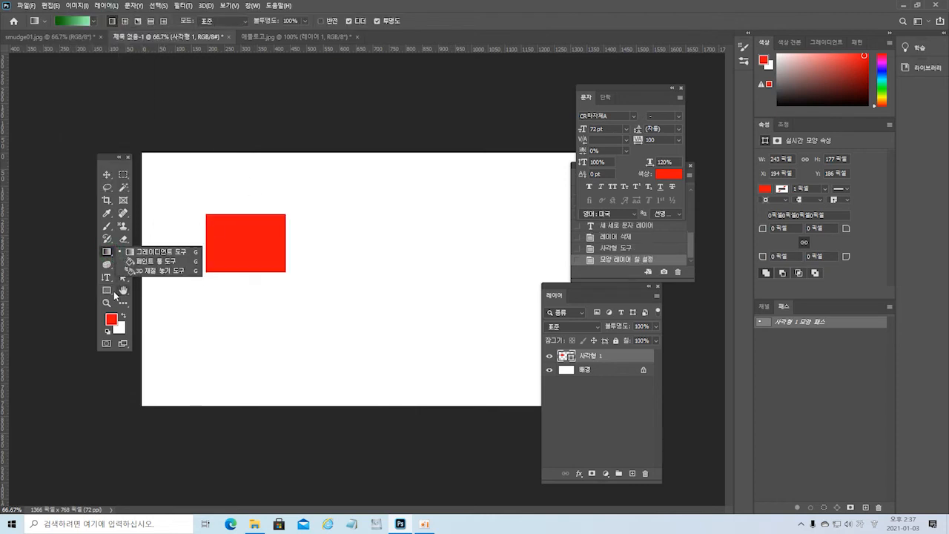
{"action": "left_click", "coordinate": [107, 289]}
{"action": "left_click", "coordinate": [136, 300]}
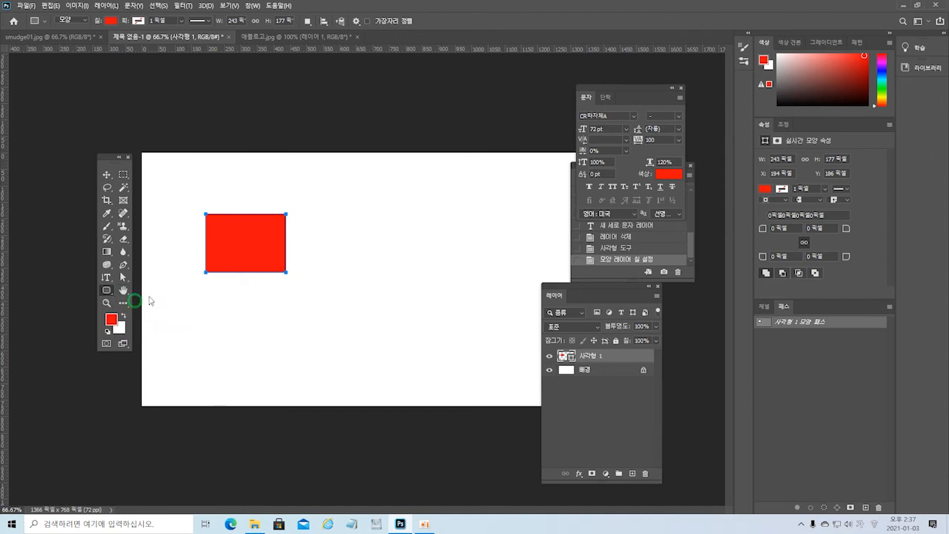
{"action": "left_click_drag", "start_coordinate": [386, 206], "coordinate": [426, 220]}
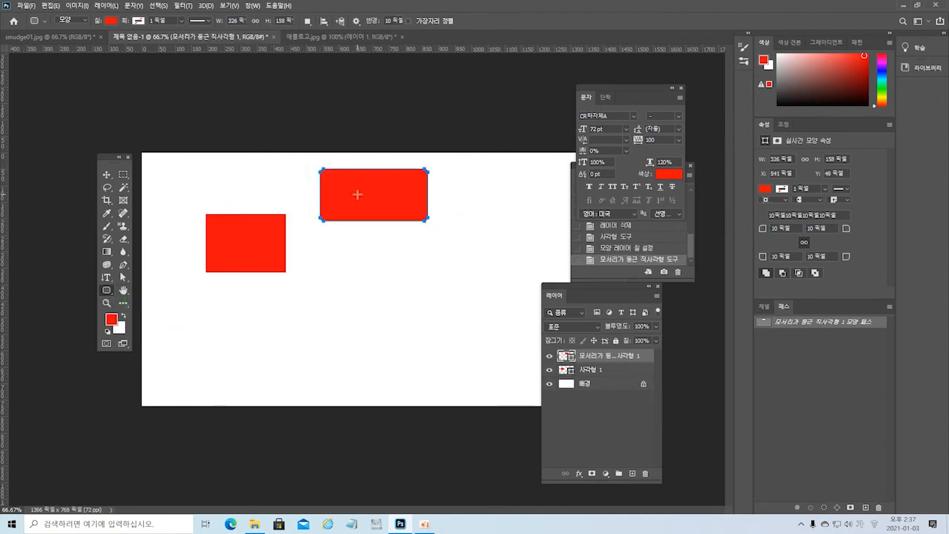
{"action": "left_click", "coordinate": [111, 21]}
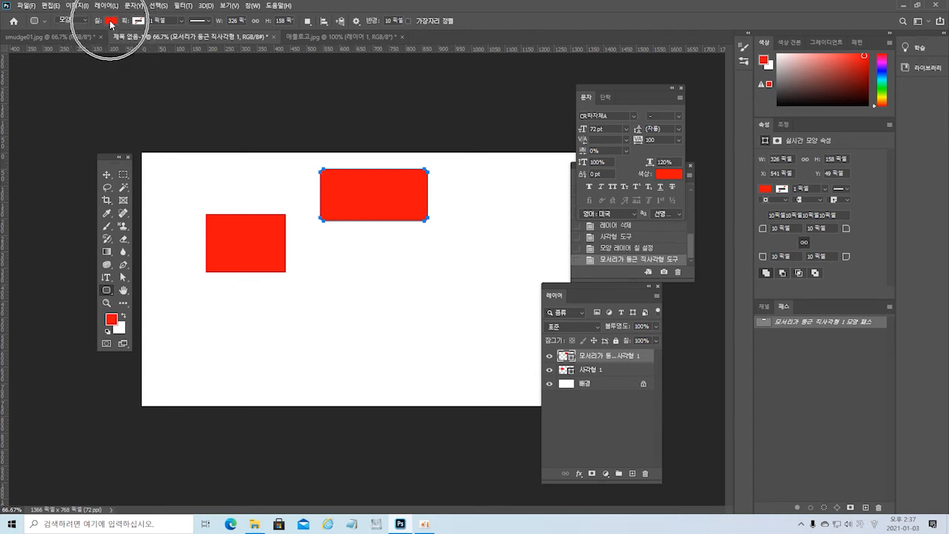
{"action": "left_click", "coordinate": [136, 73]}
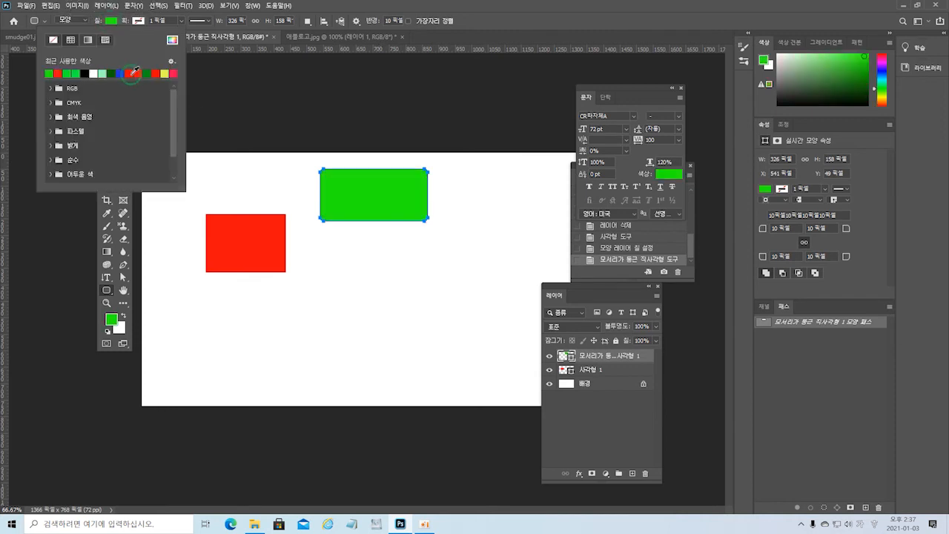
{"action": "left_click", "coordinate": [111, 21]}
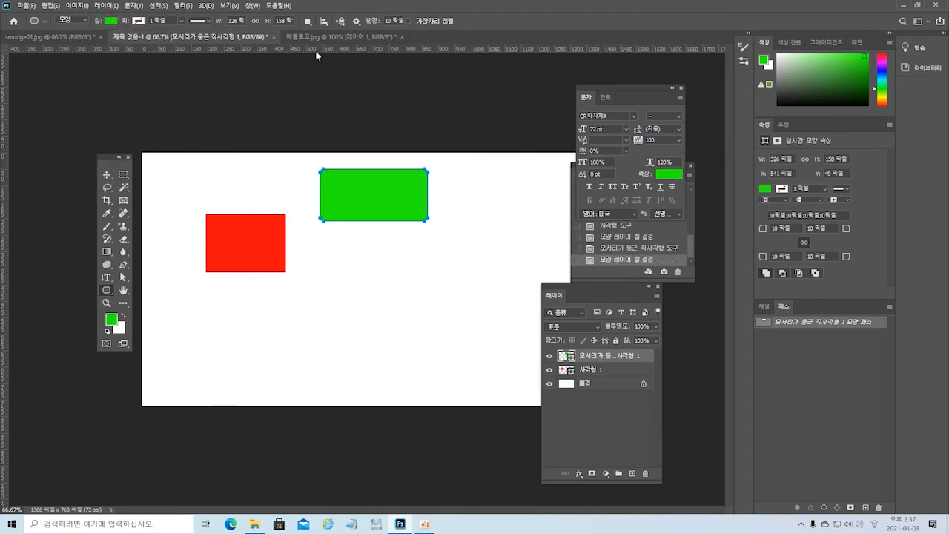
Try a corner radius of 30 px for the Rounded Rectangle tool, and set it back to 10 px.
{"action": "left_click", "coordinate": [388, 21]}
{"action": "left_click", "coordinate": [381, 23]}
{"action": "type", "text": "30"}
{"action": "left_click", "coordinate": [378, 23]}
{"action": "type", "text": "10"}
Draw a second rounded rectangle about 142 × 126 px below the green one, and undo it.
{"action": "right_click", "coordinate": [113, 293]}
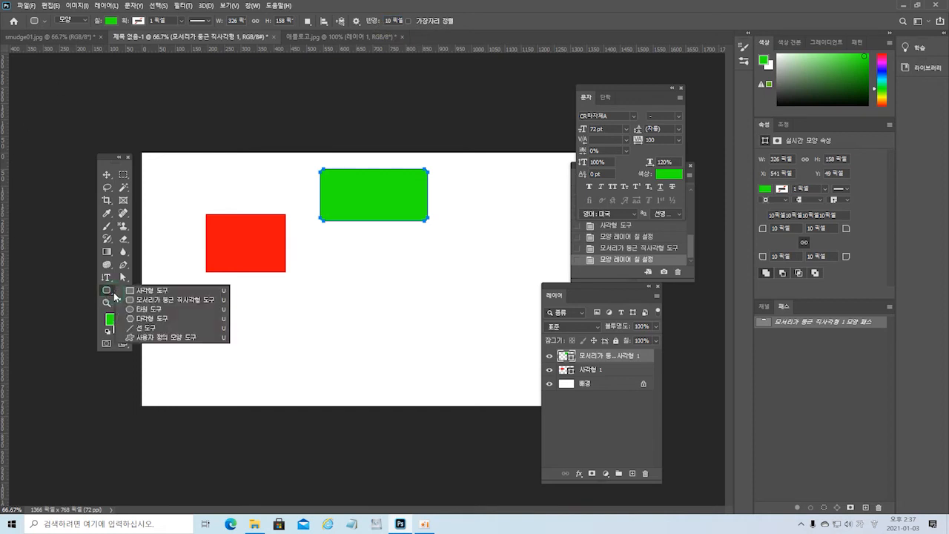
{"action": "left_click", "coordinate": [347, 257]}
{"action": "left_click_drag", "start_coordinate": [348, 258], "coordinate": [395, 298]}
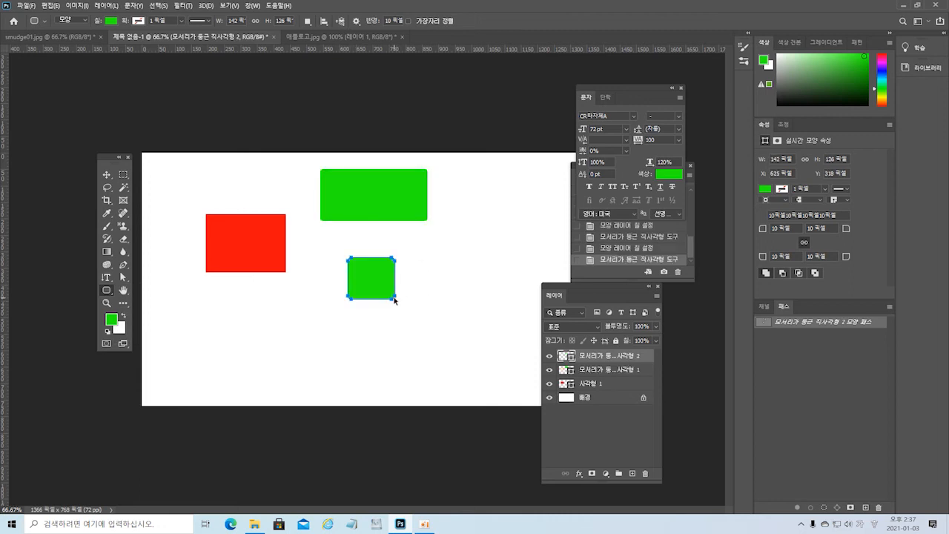
{"action": "key", "text": "ctrl+z"}
Draw a circle about 132 px across below the green rounded rectangle with the Ellipse tool, and fill it with light mint green.
{"action": "right_click", "coordinate": [106, 290]}
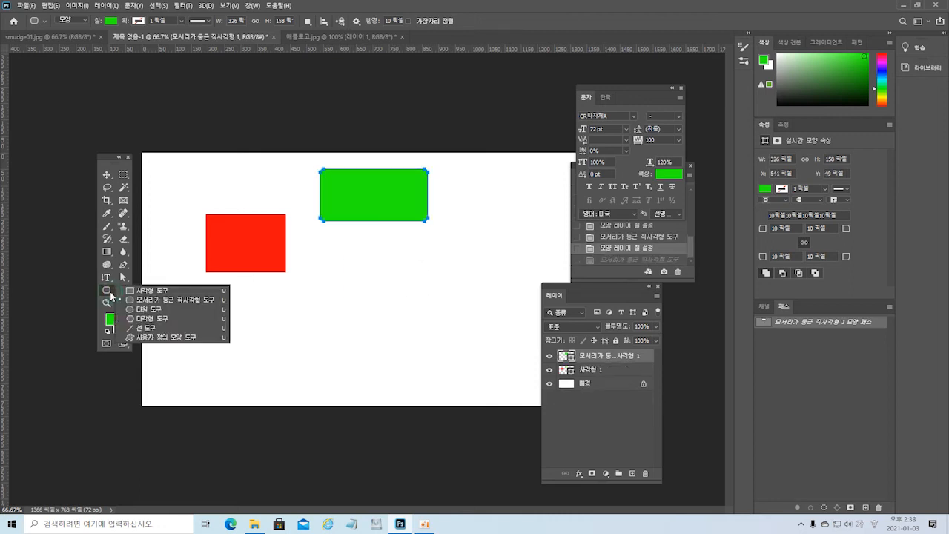
{"action": "left_click", "coordinate": [132, 309]}
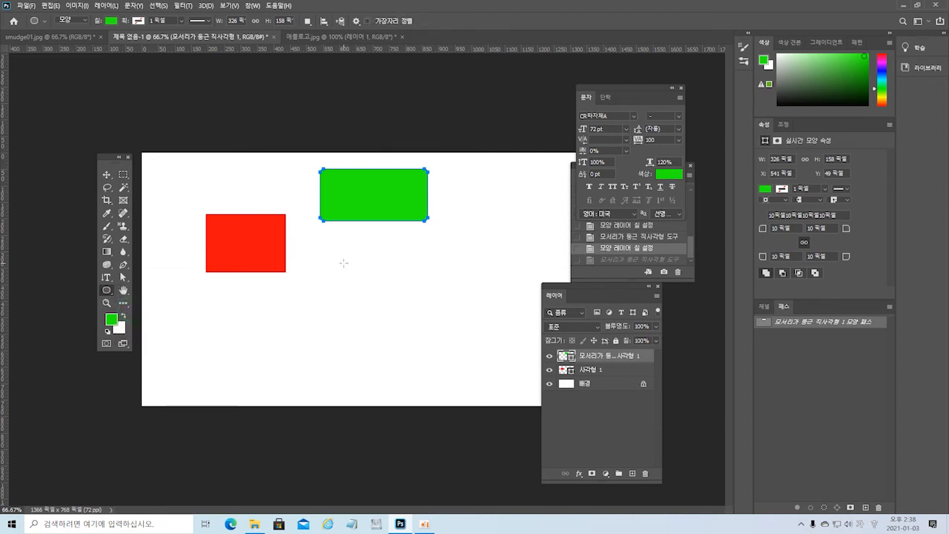
{"action": "left_click_drag", "start_coordinate": [343, 262], "coordinate": [387, 307]}
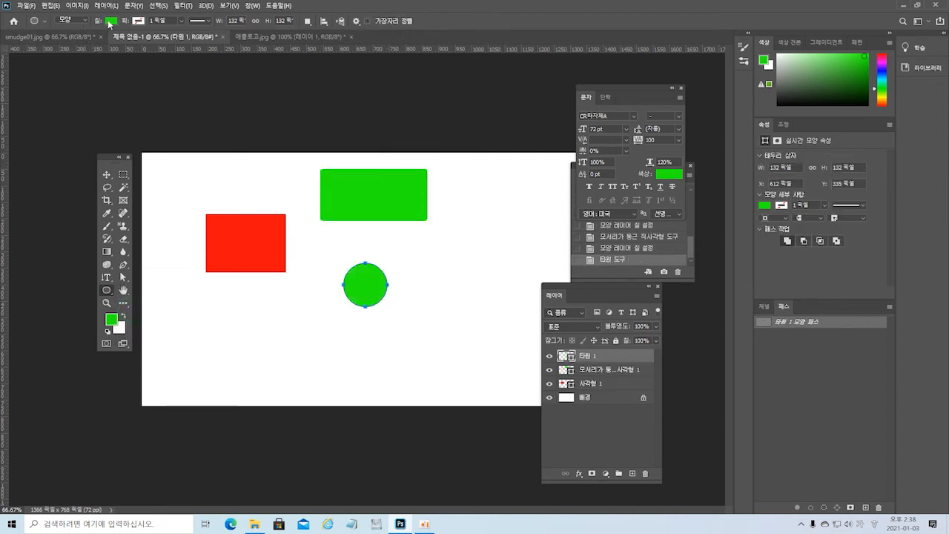
{"action": "left_click", "coordinate": [109, 21]}
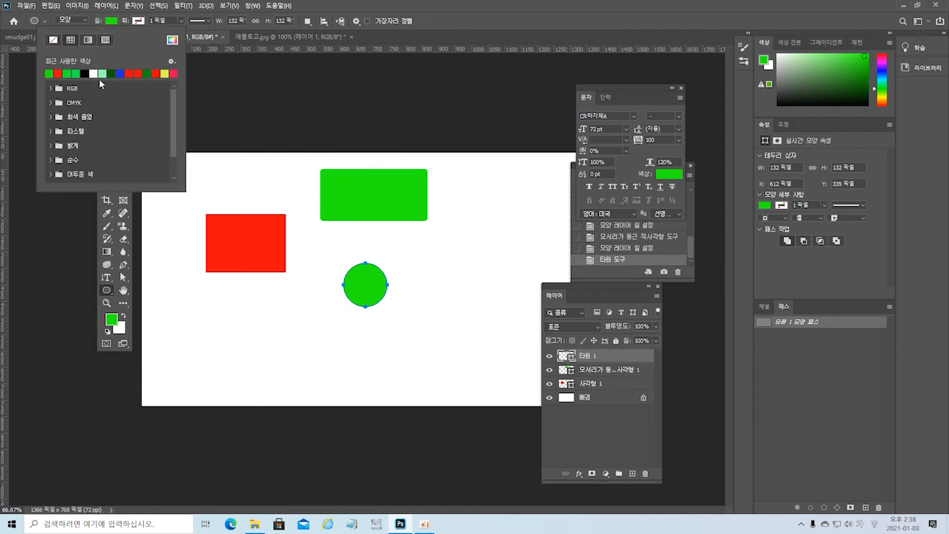
{"action": "left_click", "coordinate": [102, 73]}
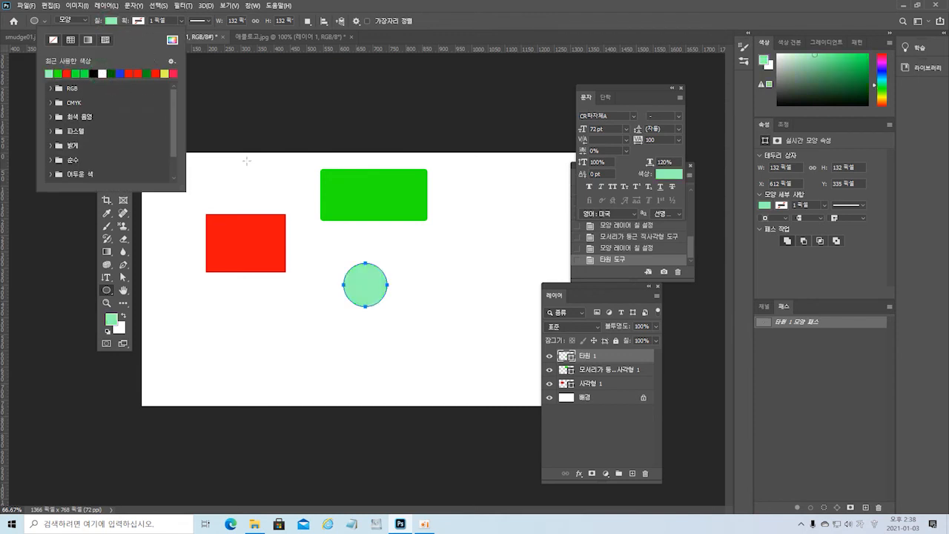
{"action": "left_click", "coordinate": [237, 85]}
{"action": "left_click", "coordinate": [237, 84]}
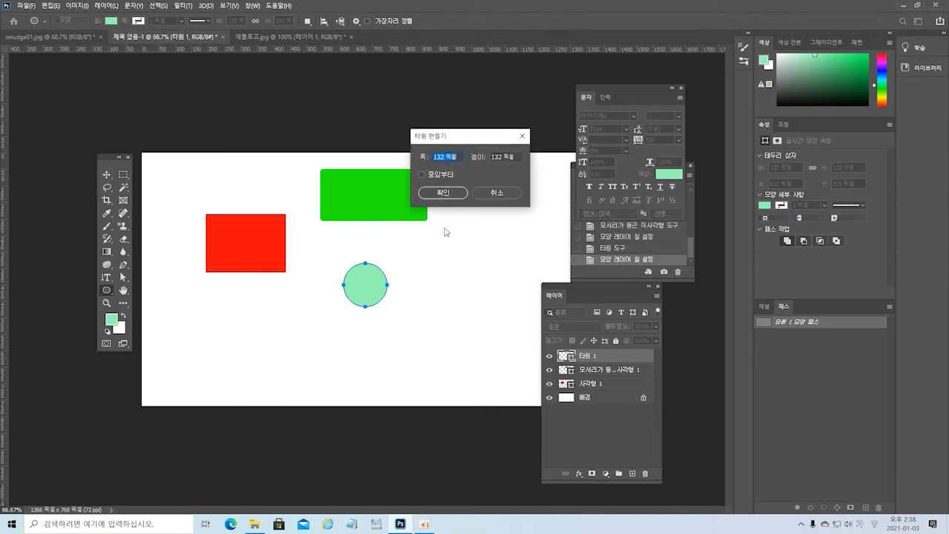
{"action": "left_click", "coordinate": [496, 192]}
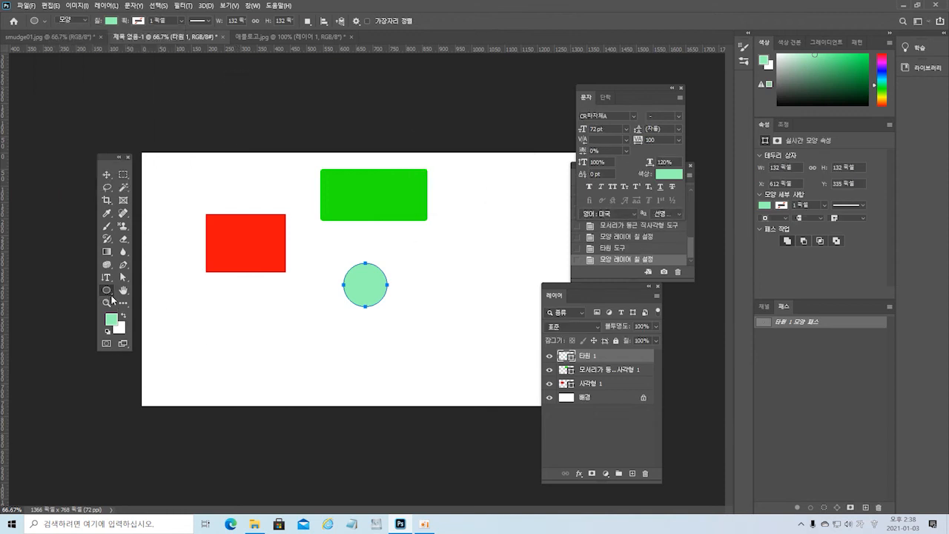
Revert the document to its blank opening snapshot in the history.
{"action": "right_click", "coordinate": [108, 291]}
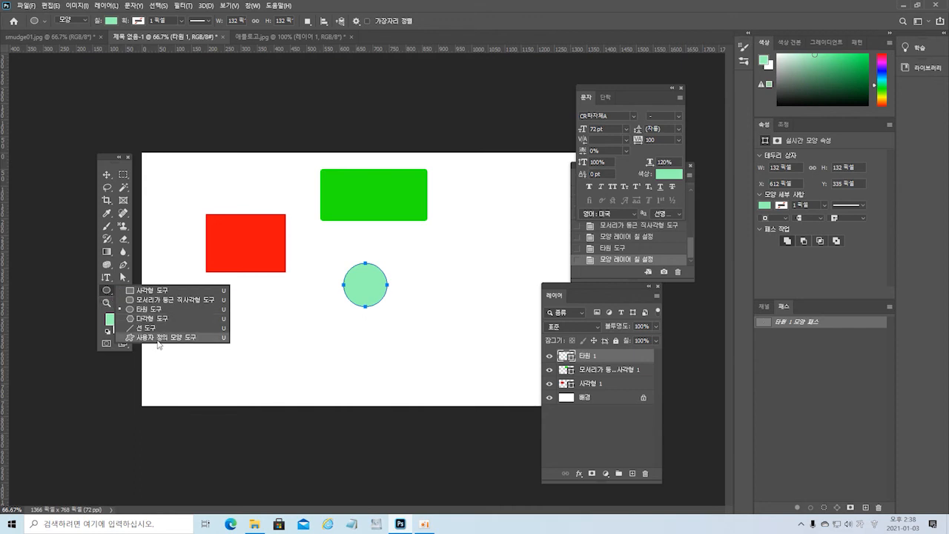
{"action": "left_click", "coordinate": [160, 340]}
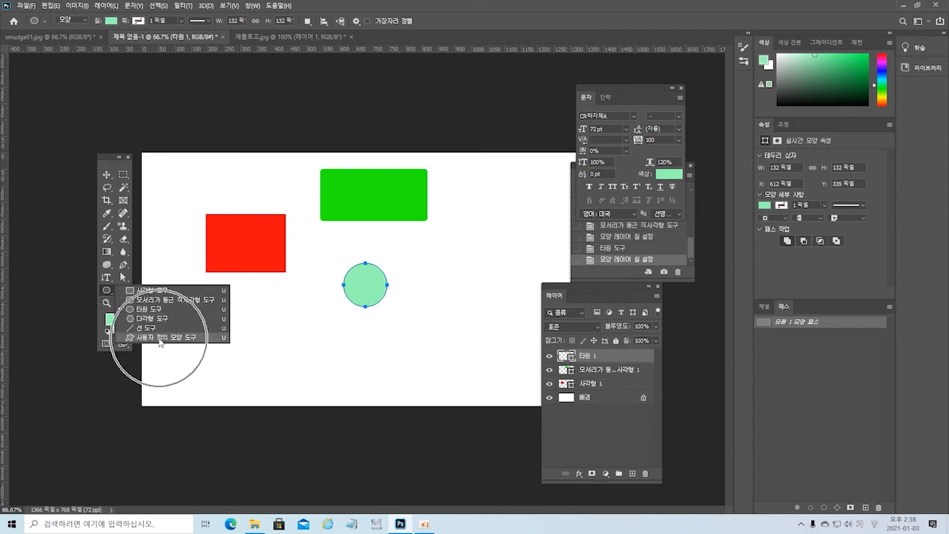
{"action": "left_click", "coordinate": [106, 174]}
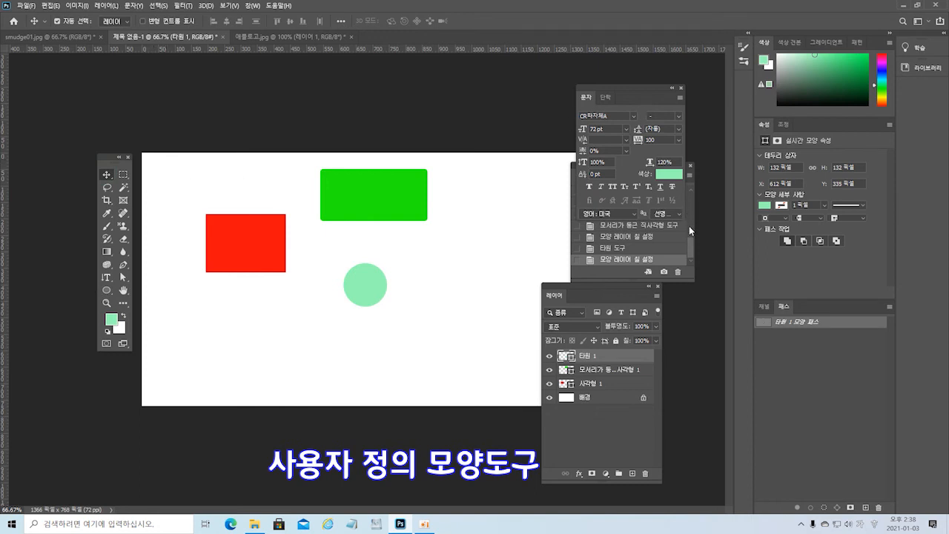
{"action": "left_click_drag", "start_coordinate": [691, 245], "coordinate": [690, 177]}
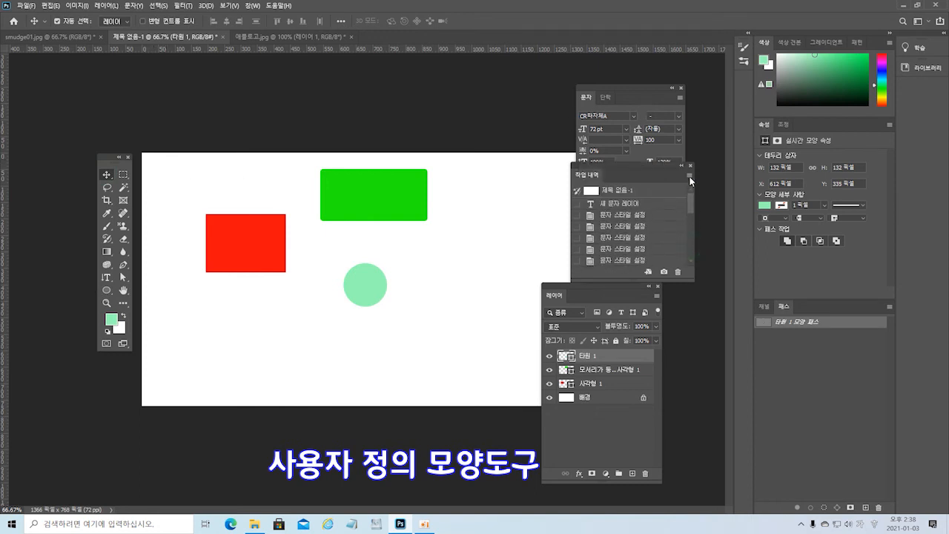
{"action": "left_click", "coordinate": [627, 190]}
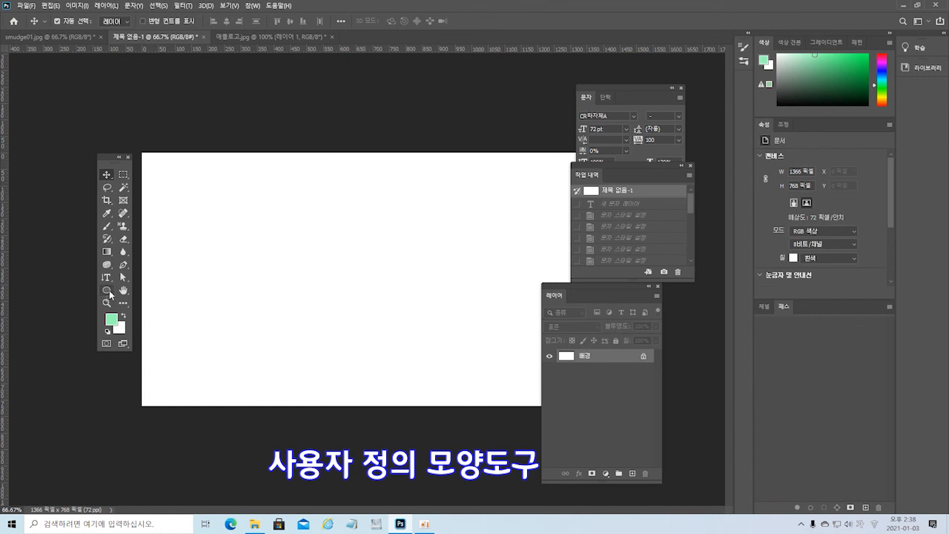
Draw the dog from the legacy animal shapes with the Custom Shape tool, about 278 × 189 px, in the canvas's upper-left area.
{"action": "left_click_drag", "start_coordinate": [107, 290], "coordinate": [159, 337]}
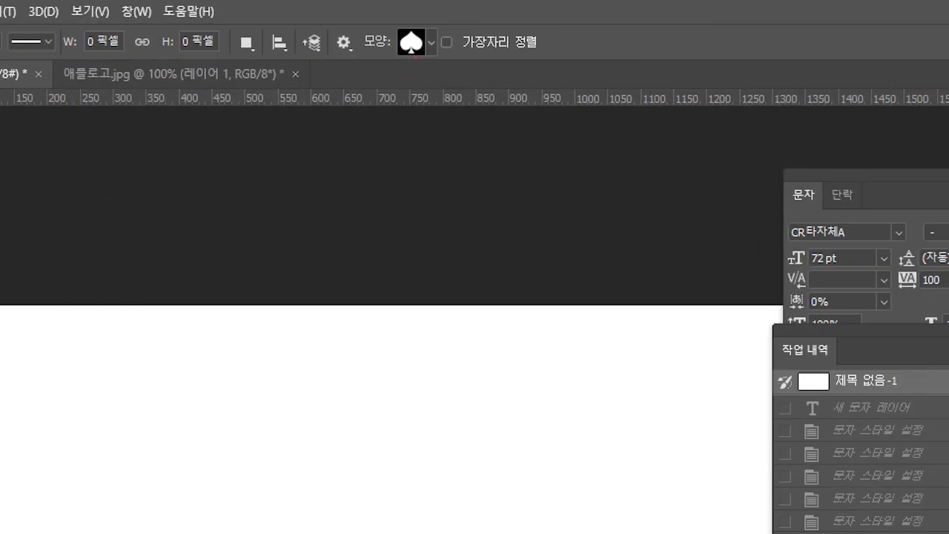
{"action": "left_click_drag", "start_coordinate": [411, 53], "coordinate": [397, 169]}
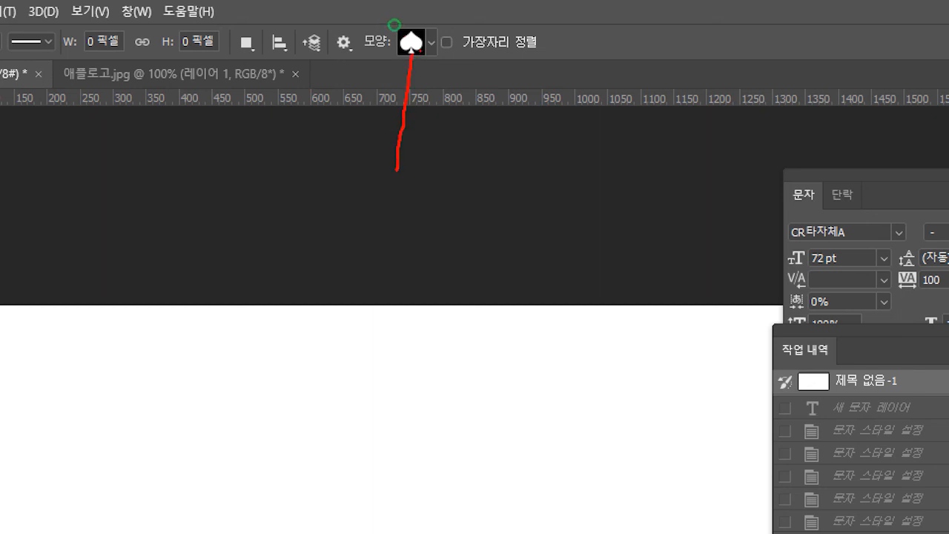
{"action": "left_click_drag", "start_coordinate": [392, 66], "coordinate": [382, 1]}
{"action": "key", "text": "Escape"}
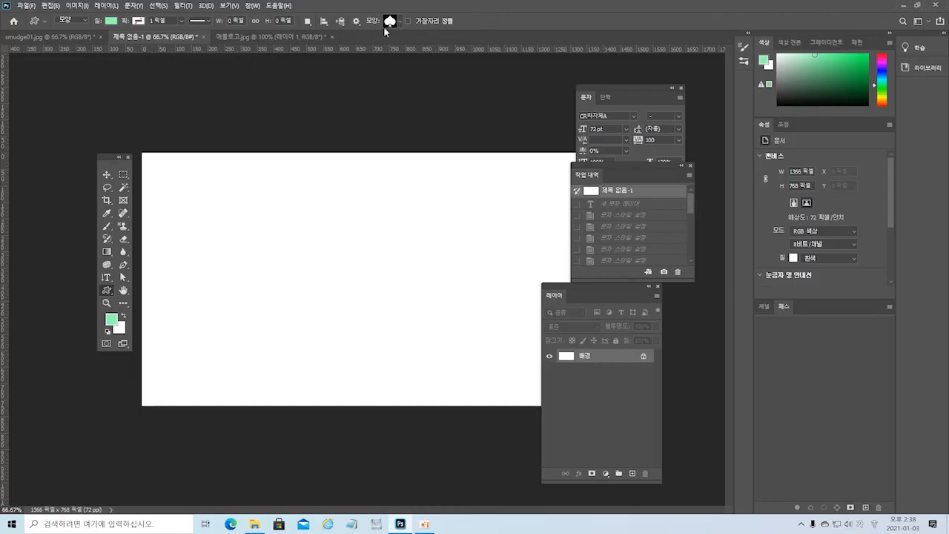
{"action": "left_click", "coordinate": [401, 23]}
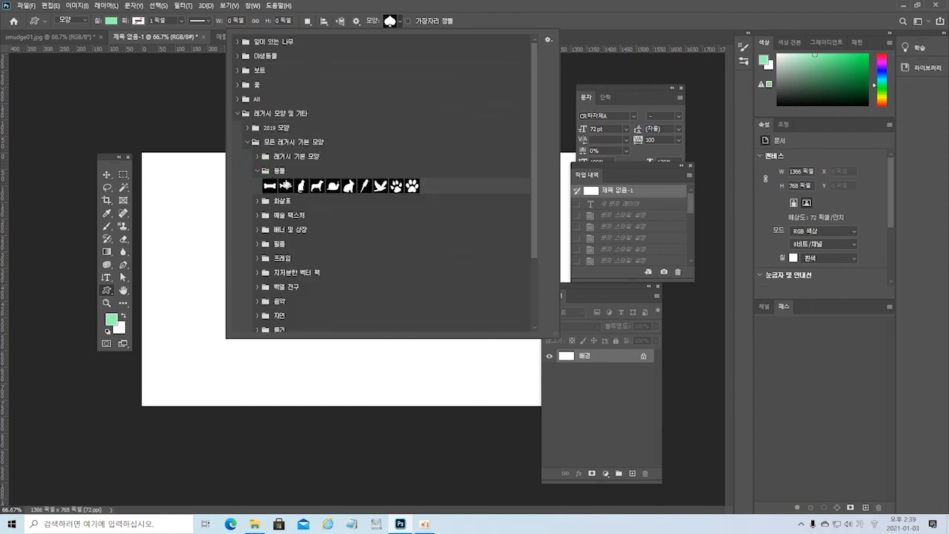
{"action": "left_click", "coordinate": [316, 185]}
{"action": "left_click", "coordinate": [391, 23]}
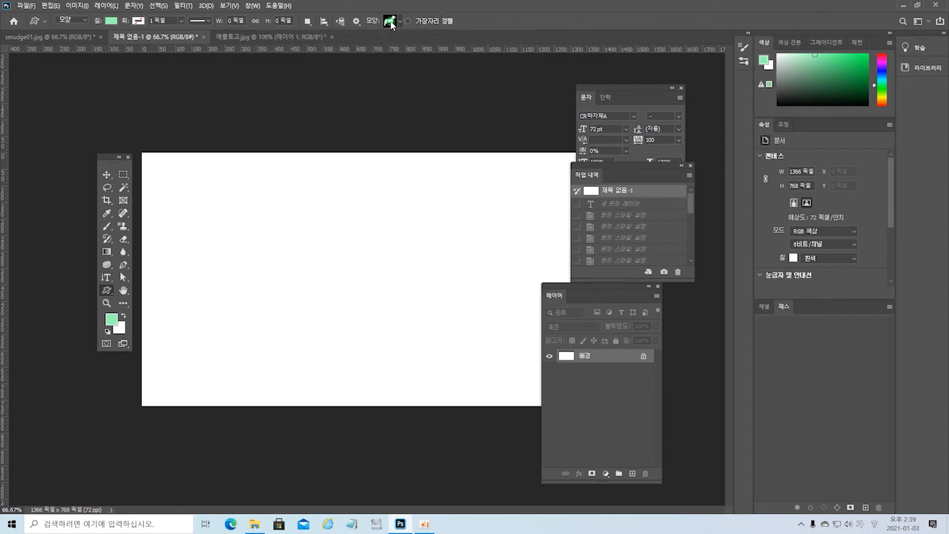
{"action": "left_click_drag", "start_coordinate": [221, 201], "coordinate": [320, 263]}
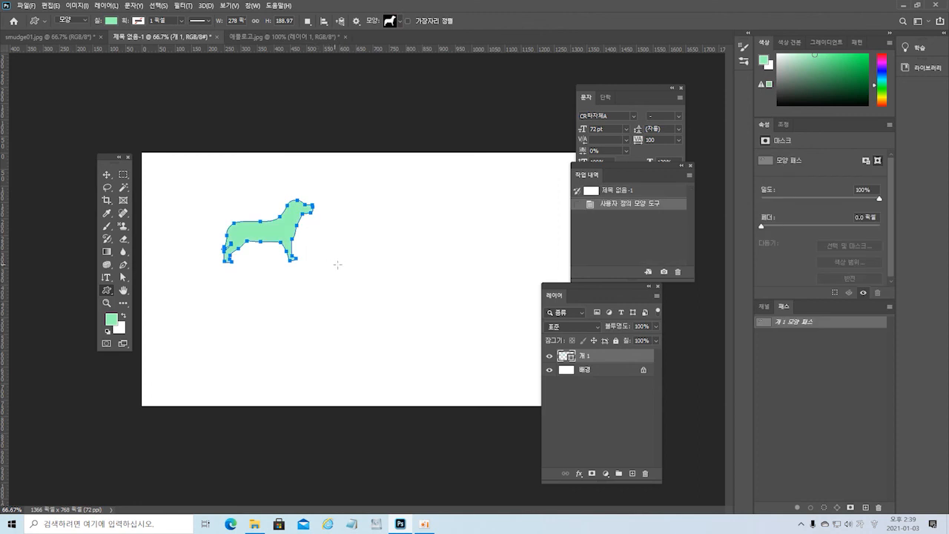
Change the dog shape's fill to red from the recently used colours.
{"action": "left_click", "coordinate": [606, 368]}
{"action": "left_click", "coordinate": [592, 357]}
{"action": "left_click", "coordinate": [111, 21]}
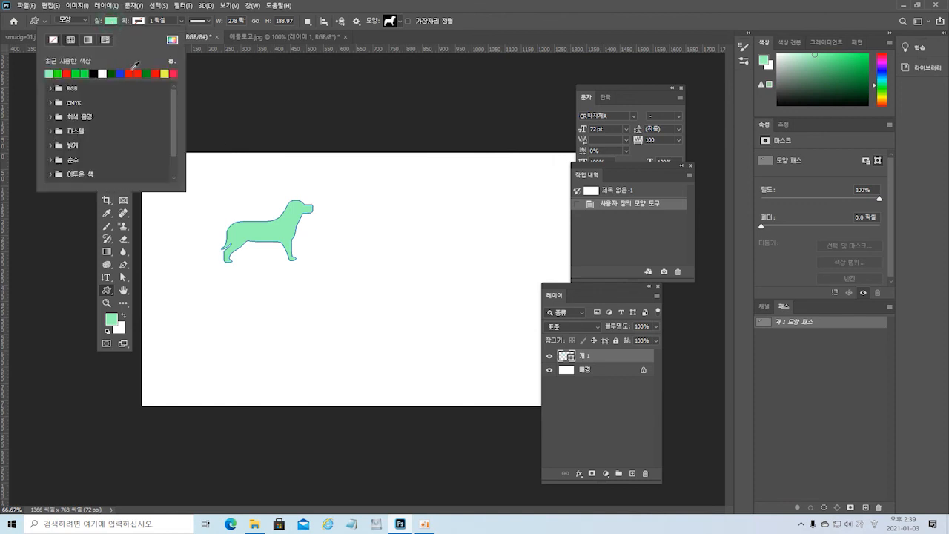
{"action": "left_click", "coordinate": [131, 74]}
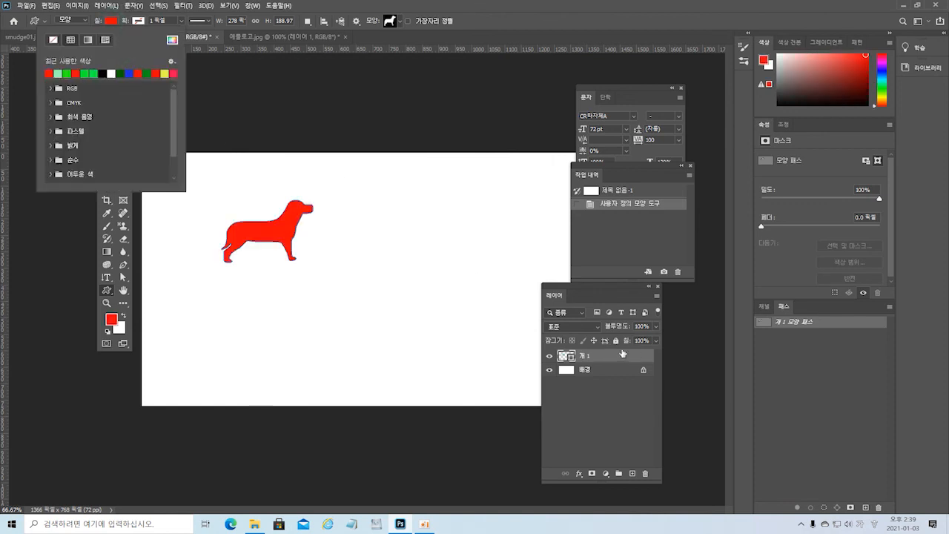
{"action": "left_click", "coordinate": [623, 357]}
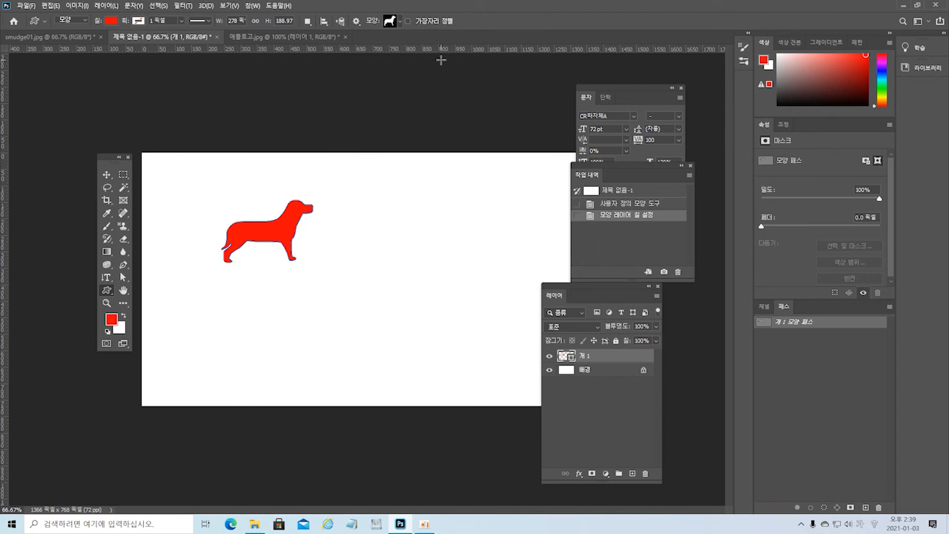
Draw the umbrella from the All shapes group with the Custom Shape tool, about 190 × 220 px, to the right of the dog.
{"action": "left_click", "coordinate": [399, 27]}
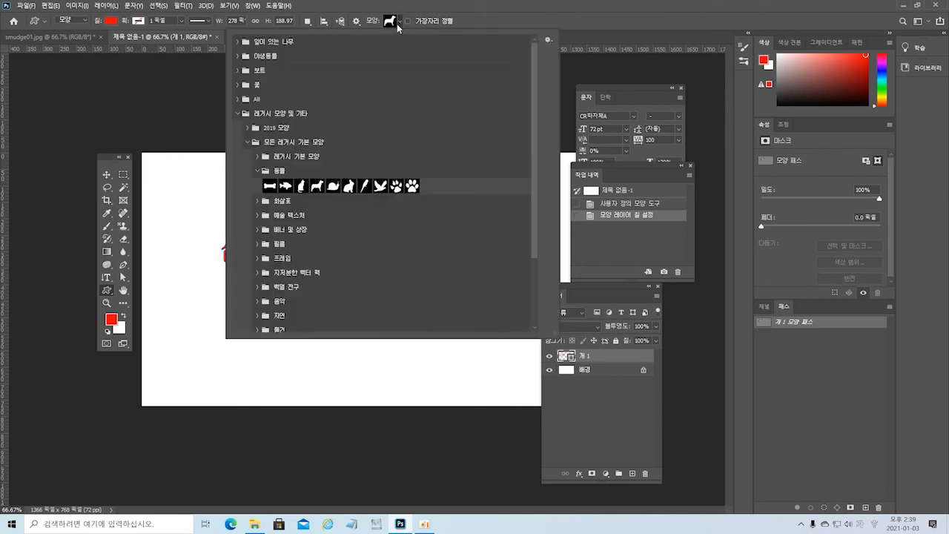
{"action": "left_click", "coordinate": [236, 99]}
{"action": "left_click_drag", "start_coordinate": [535, 127], "coordinate": [541, 180]}
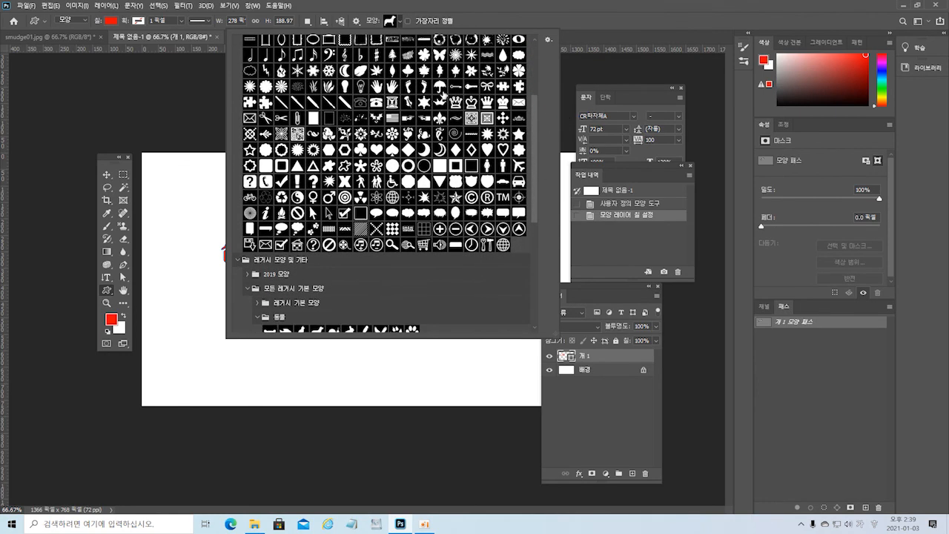
{"action": "left_click", "coordinate": [439, 86]}
{"action": "left_click", "coordinate": [390, 19]}
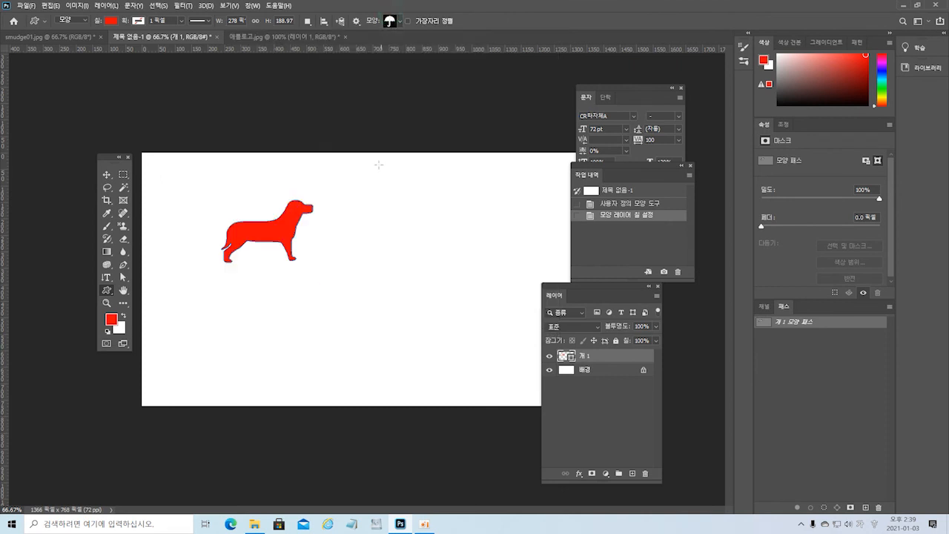
{"action": "left_click_drag", "start_coordinate": [357, 190], "coordinate": [419, 262]}
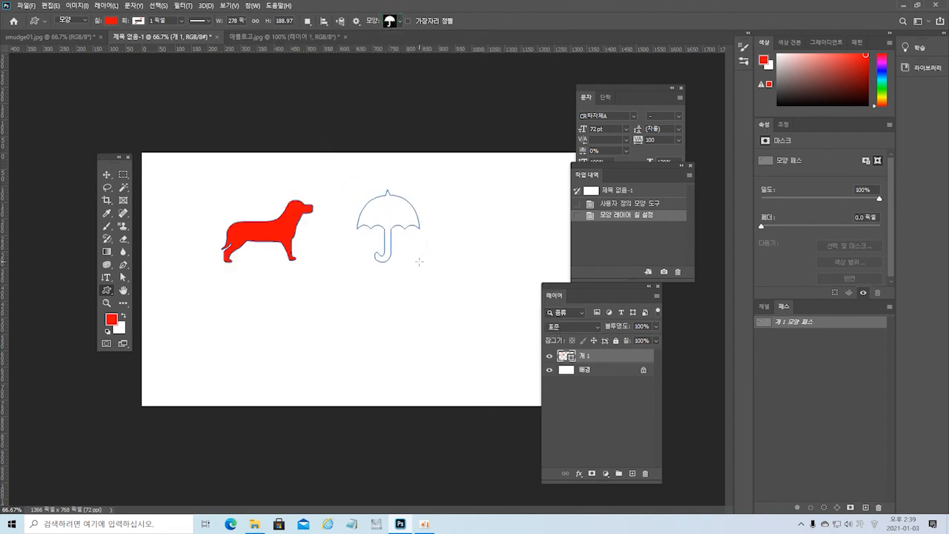
Change the umbrella shape's fill to yellow from the recently used colours.
{"action": "left_click", "coordinate": [111, 20]}
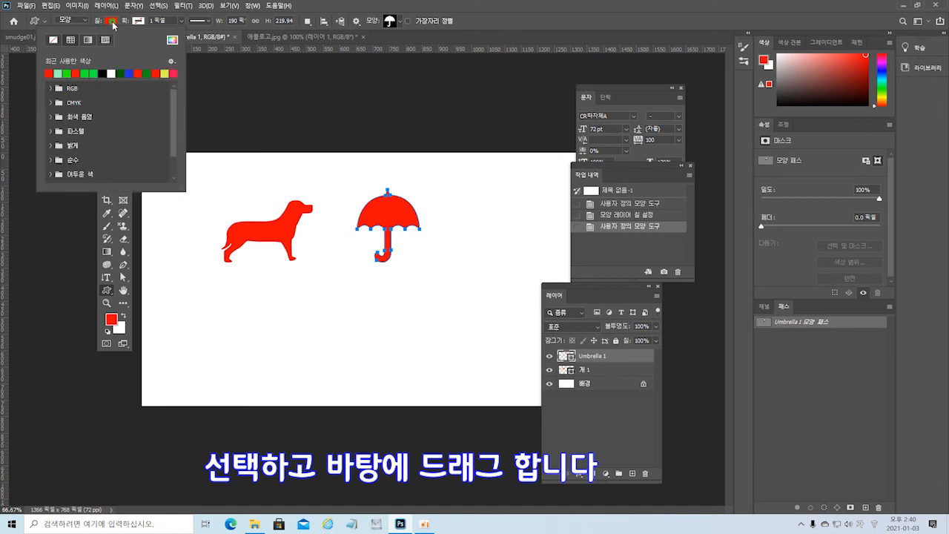
{"action": "left_click", "coordinate": [165, 73]}
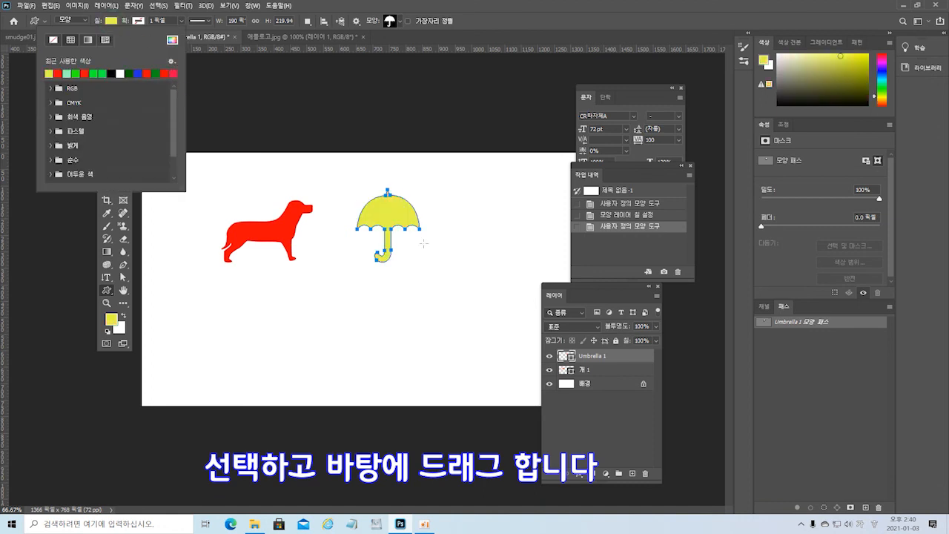
{"action": "left_click", "coordinate": [621, 357]}
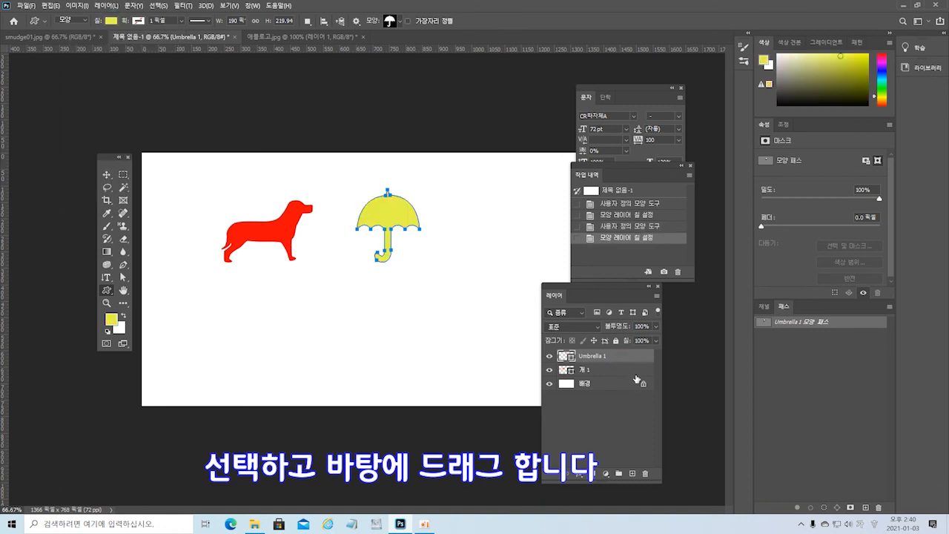
With the dog layer active, draw the butterfly custom shape, about 205 × 178 px, below the dog and umbrella.
{"action": "left_click", "coordinate": [635, 375]}
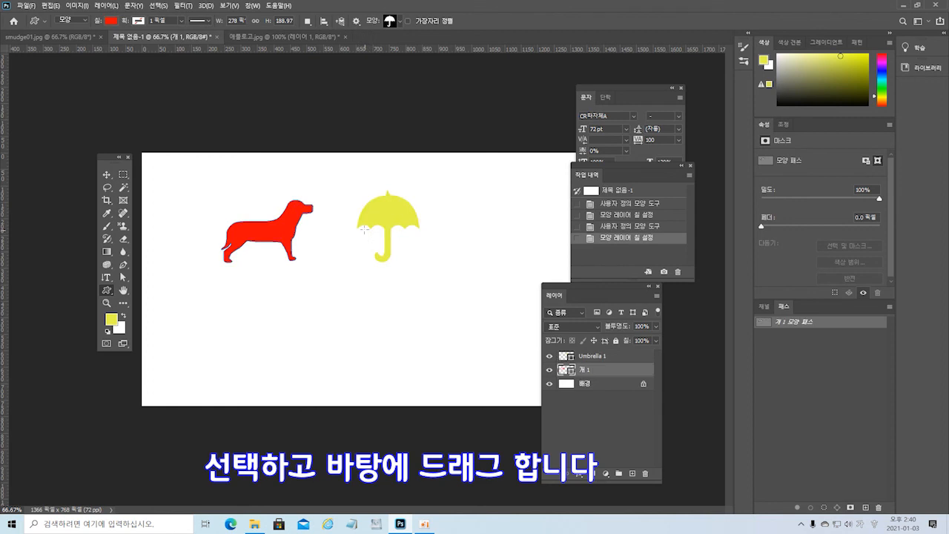
{"action": "left_click", "coordinate": [390, 22]}
{"action": "left_click", "coordinate": [439, 54]}
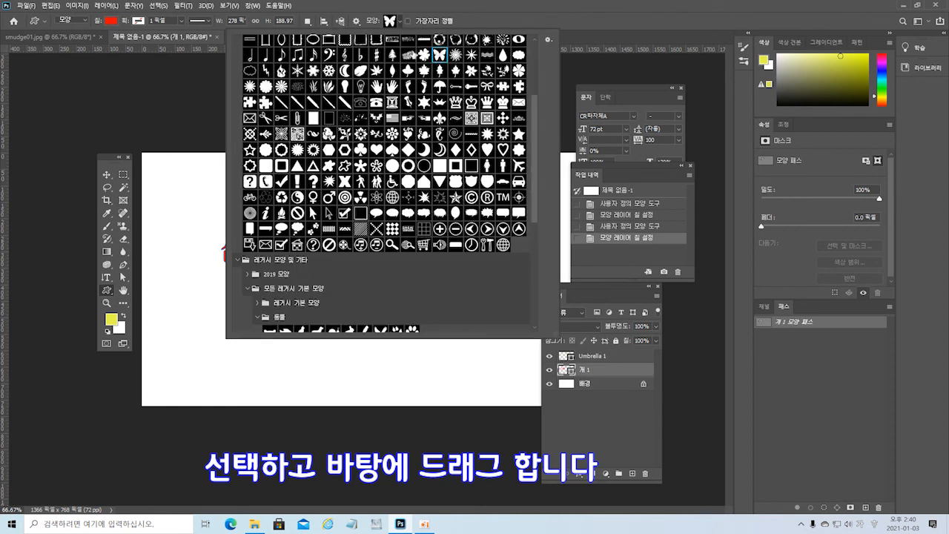
{"action": "left_click", "coordinate": [391, 22]}
{"action": "left_click_drag", "start_coordinate": [326, 283], "coordinate": [395, 343]}
Select the butterfly shape's layer and change its fill to bright green from the recently used colours.
{"action": "left_click", "coordinate": [624, 383]}
{"action": "left_click", "coordinate": [596, 371]}
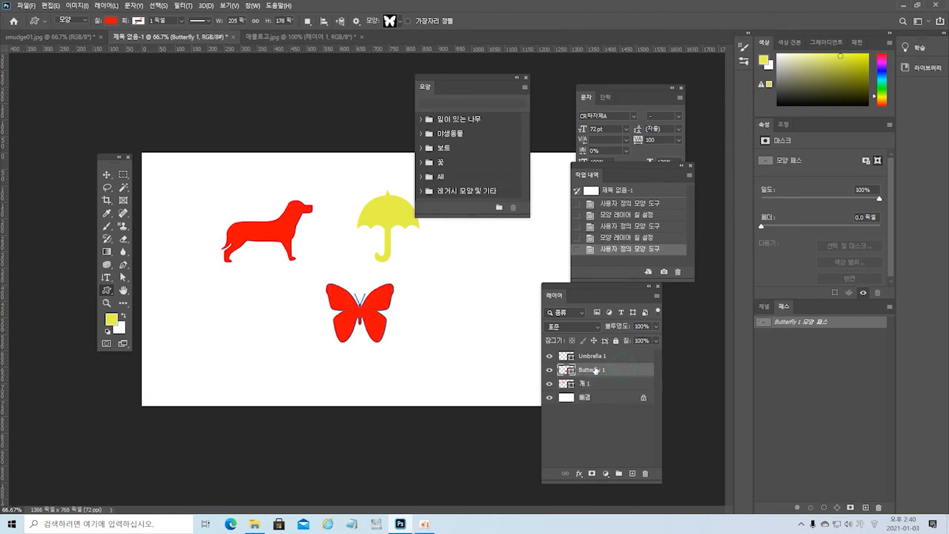
{"action": "left_click", "coordinate": [112, 22]}
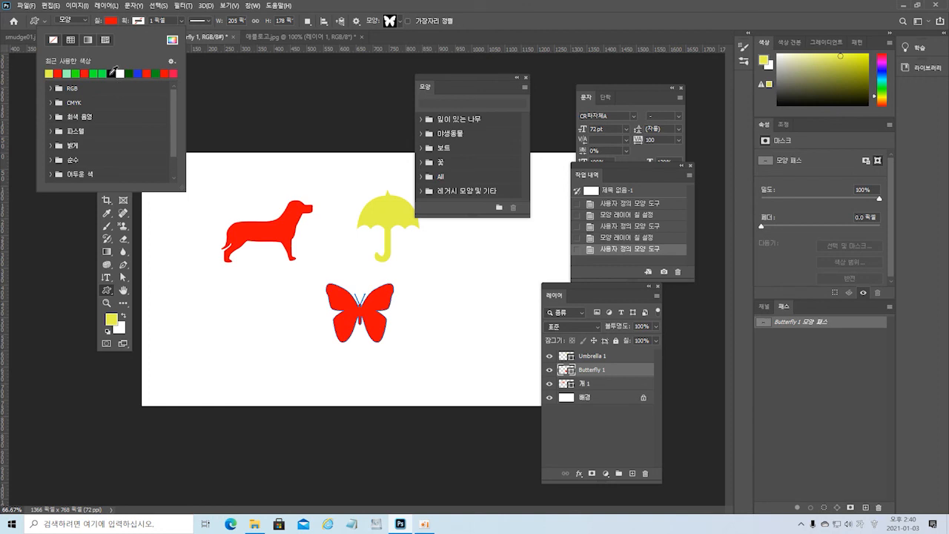
{"action": "left_click", "coordinate": [77, 74]}
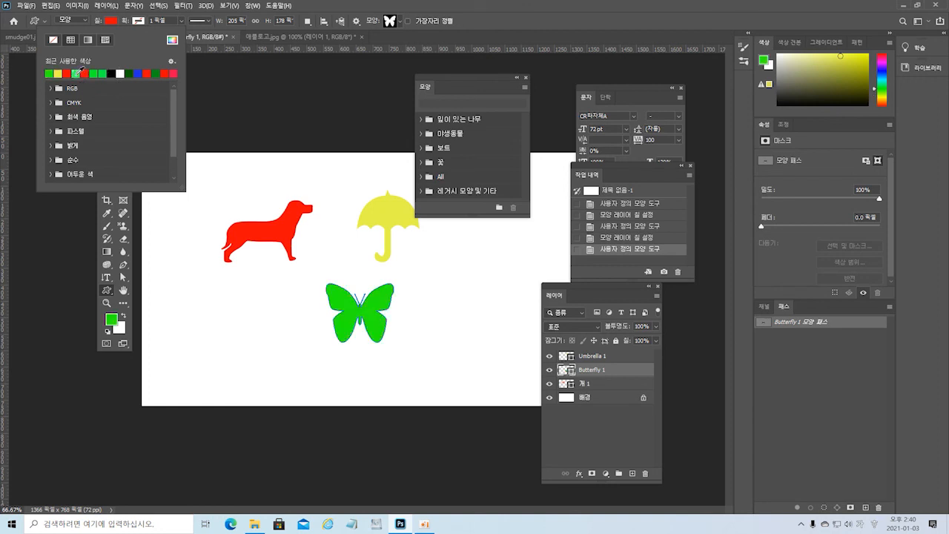
{"action": "left_click", "coordinate": [614, 369]}
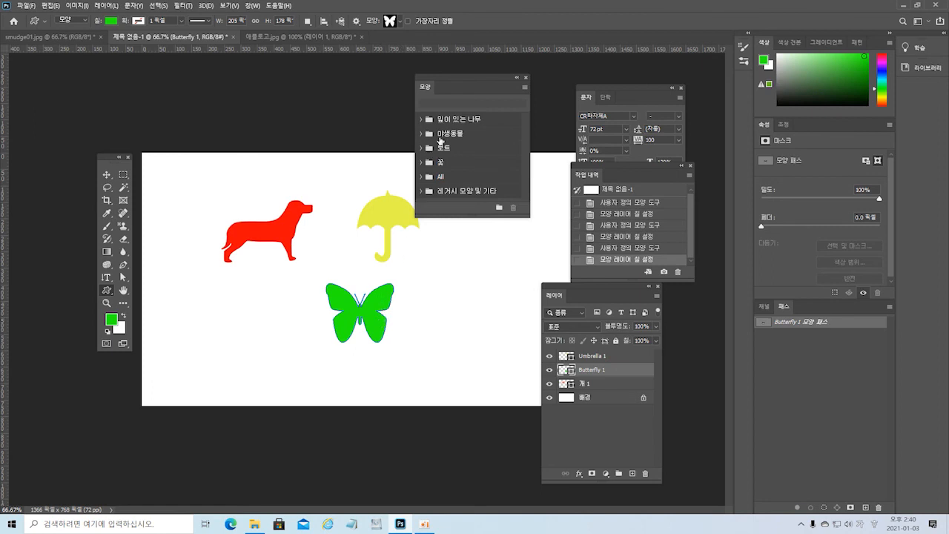
Draw the pointed maple-like leaf from the All shapes group, about 184 × 259 px, to the right of the umbrella.
{"action": "left_click", "coordinate": [421, 176]}
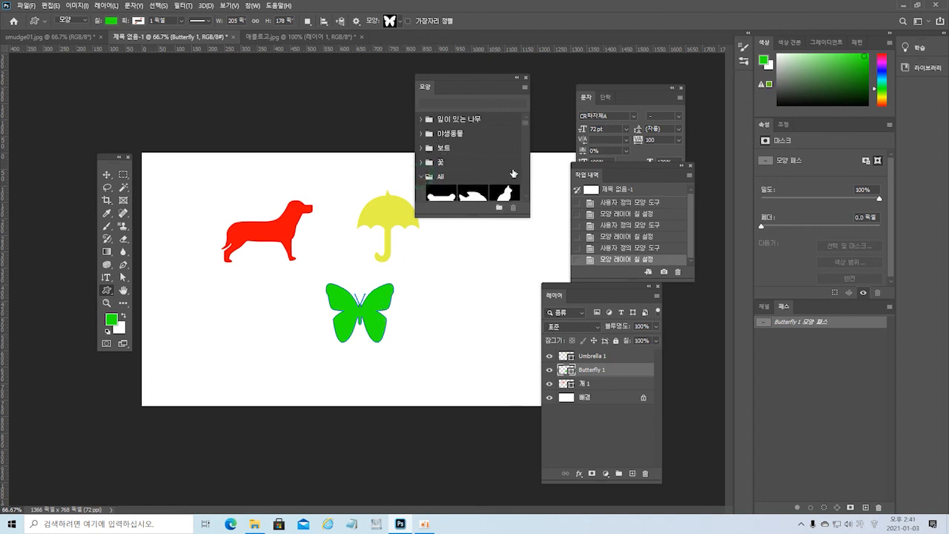
{"action": "left_click_drag", "start_coordinate": [526, 121], "coordinate": [527, 150]}
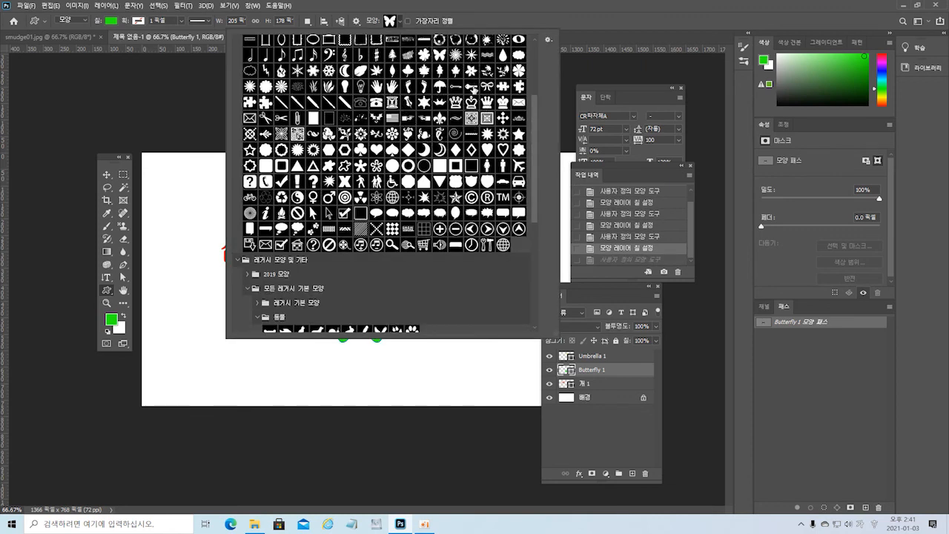
{"action": "left_click", "coordinate": [453, 70]}
{"action": "left_click", "coordinate": [390, 21]}
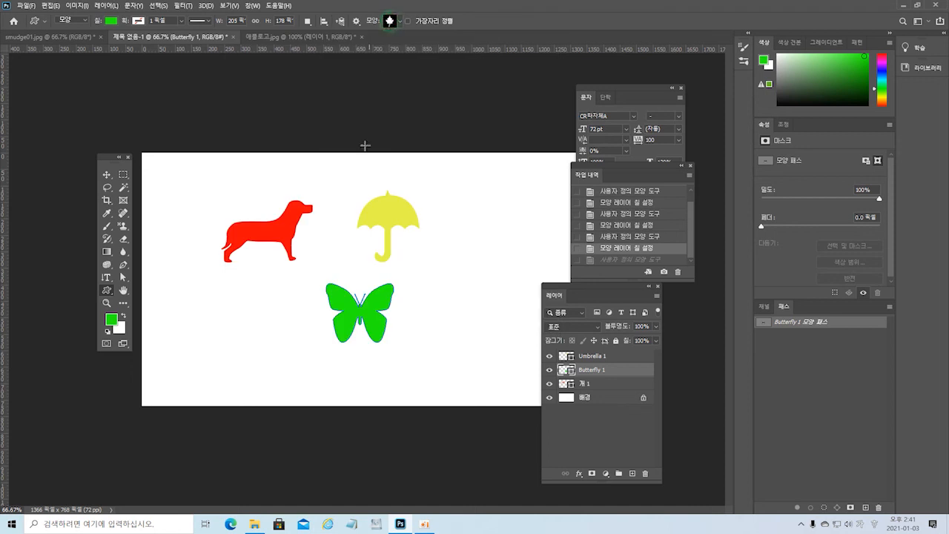
{"action": "left_click_drag", "start_coordinate": [456, 212], "coordinate": [517, 296]}
Change the leaf shape's fill to red from the recently used colours, without creating another custom shape.
{"action": "left_click", "coordinate": [110, 21]}
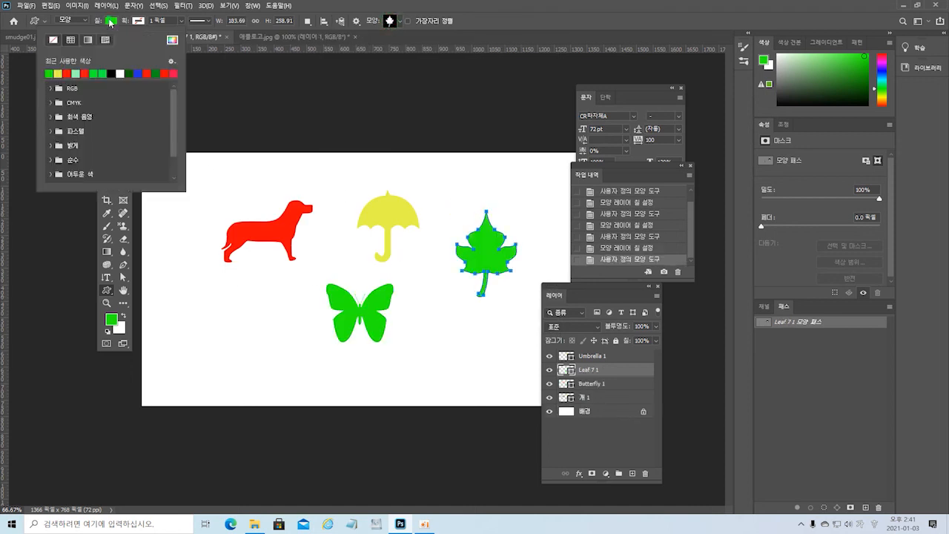
{"action": "left_click", "coordinate": [84, 73]}
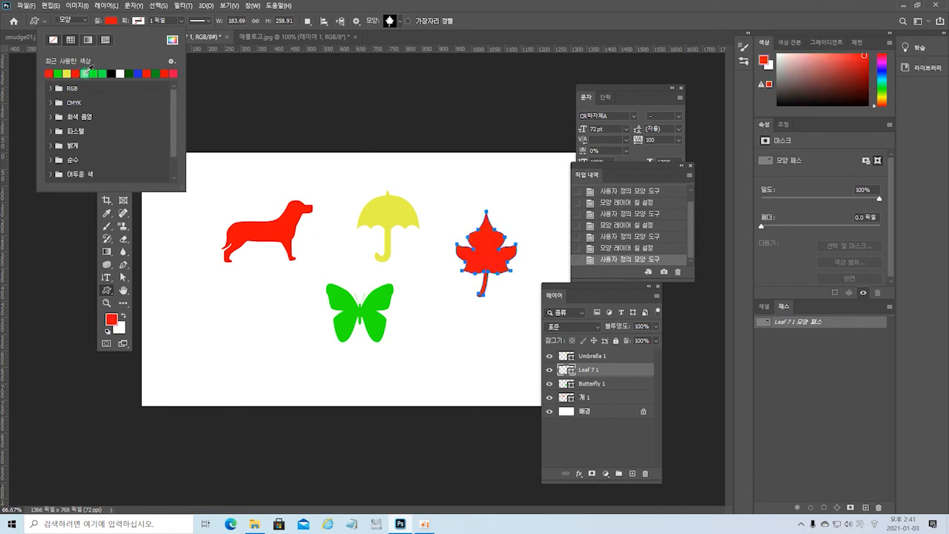
{"action": "left_click", "coordinate": [474, 338]}
{"action": "left_click", "coordinate": [474, 338]}
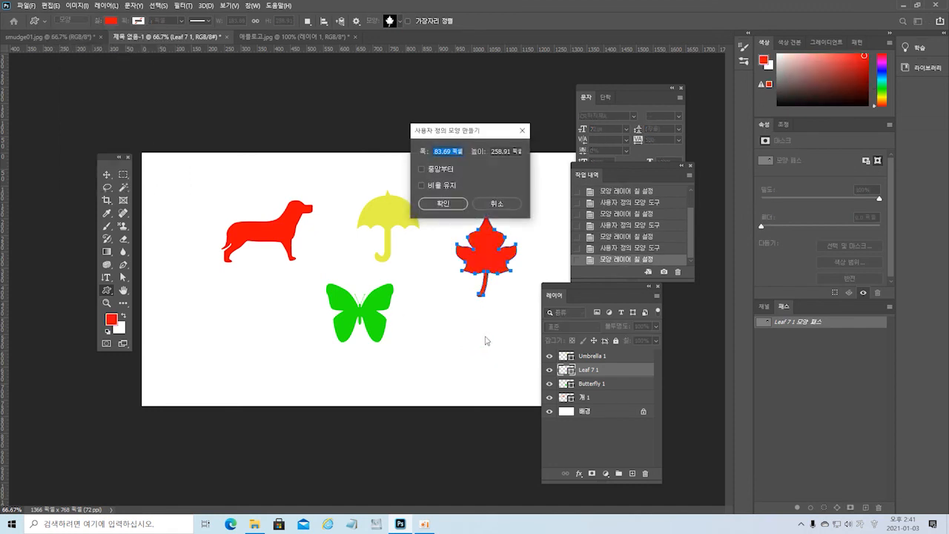
{"action": "left_click", "coordinate": [490, 205]}
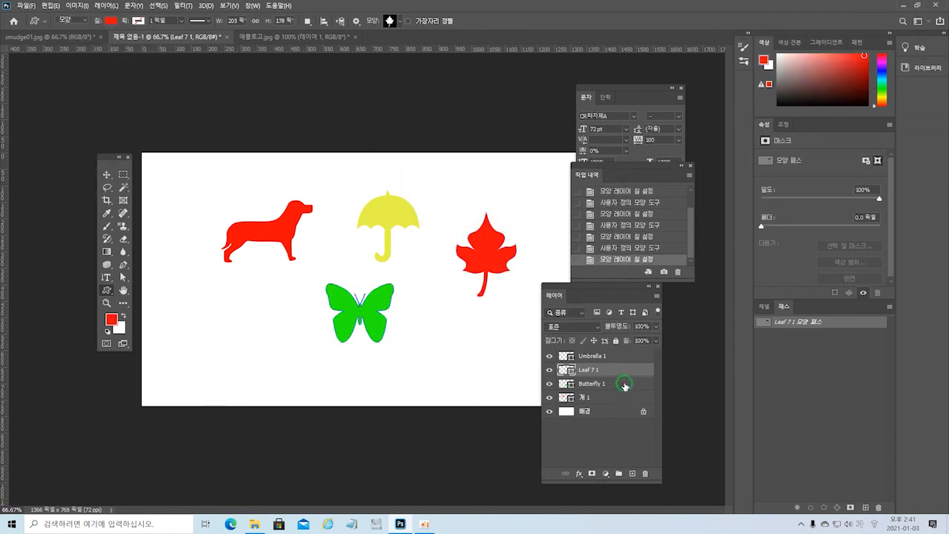
Select the butterfly shape's layer.
{"action": "left_click", "coordinate": [624, 385]}
{"action": "left_click", "coordinate": [400, 272]}
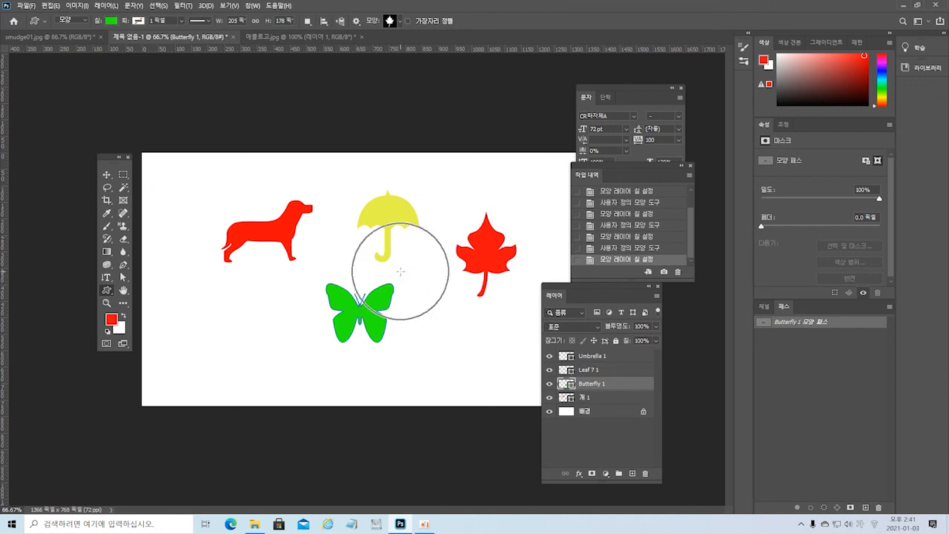